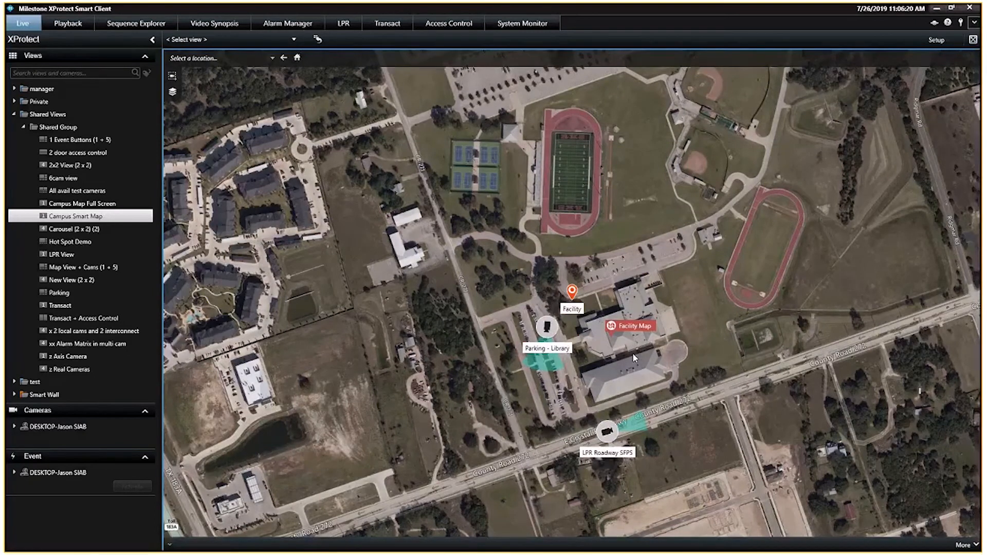
Examine the facility, its cameras and the surrounding roads on the campus smart map at several zoom levels
scroll(719, 347, down, 2)
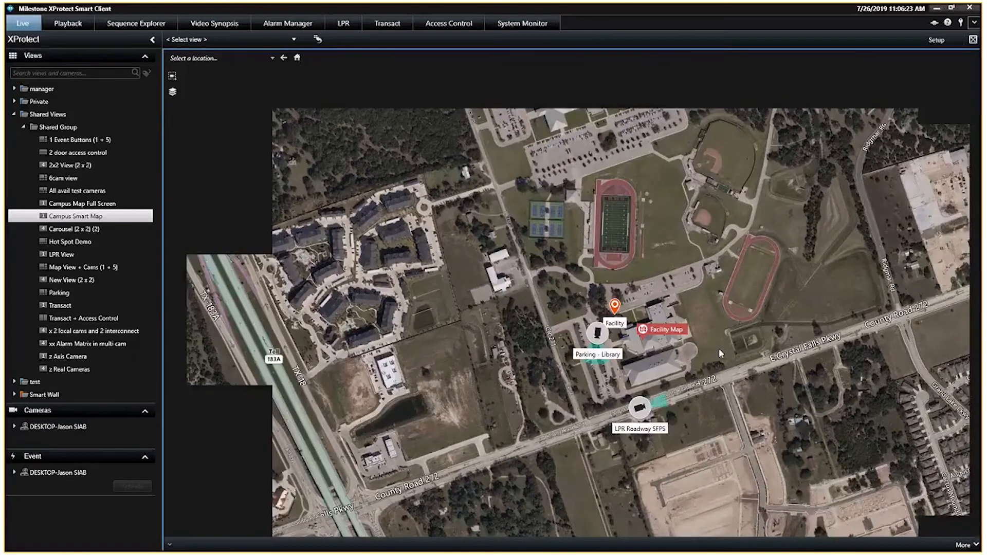
scroll(719, 347, down, 1)
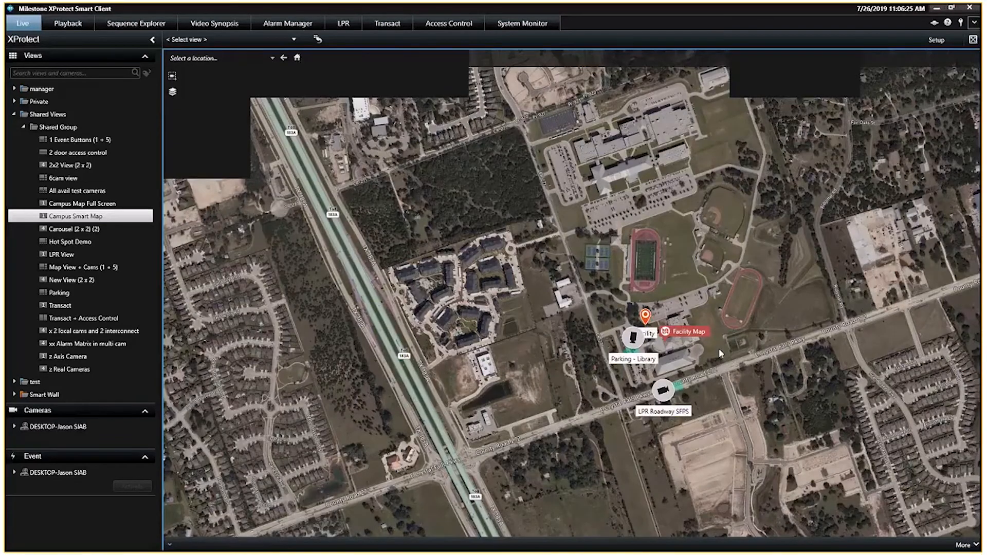
scroll(718, 348, up, 3)
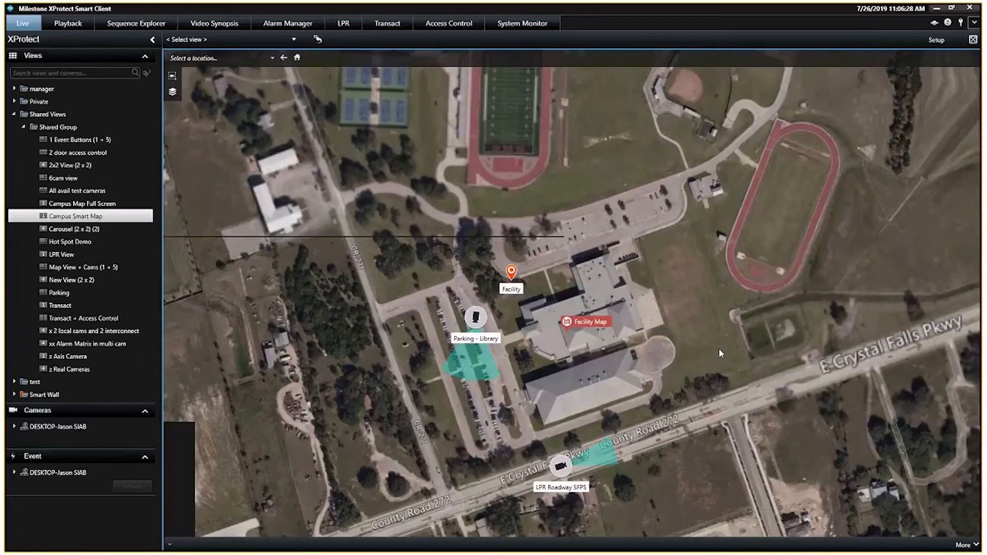
scroll(633, 388, up, 2)
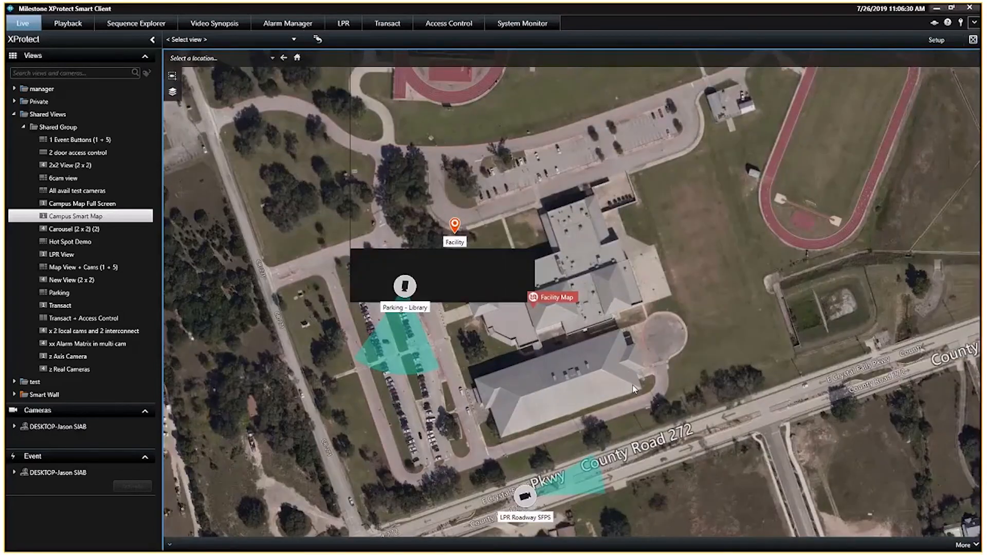
drag(634, 389, 682, 351)
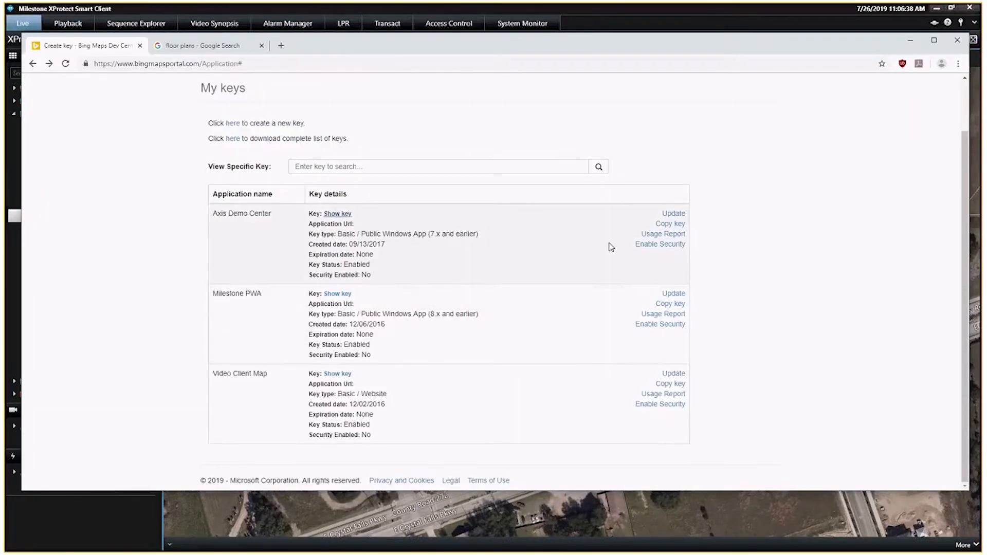
Review the Bing Maps usage reports for the Axis Demo Center and Milestone PWA keys, return to the key list and minimise the browser
click(656, 236)
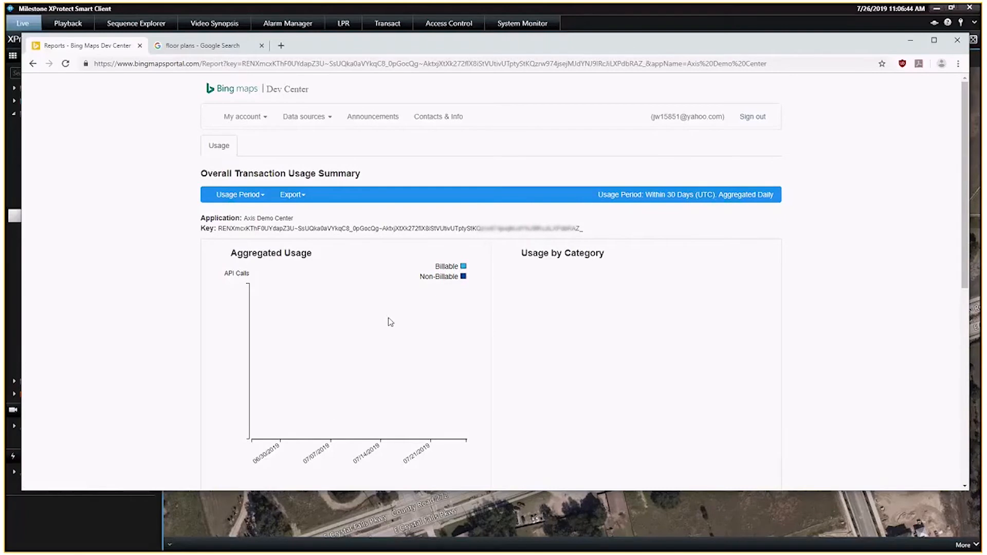
click(33, 63)
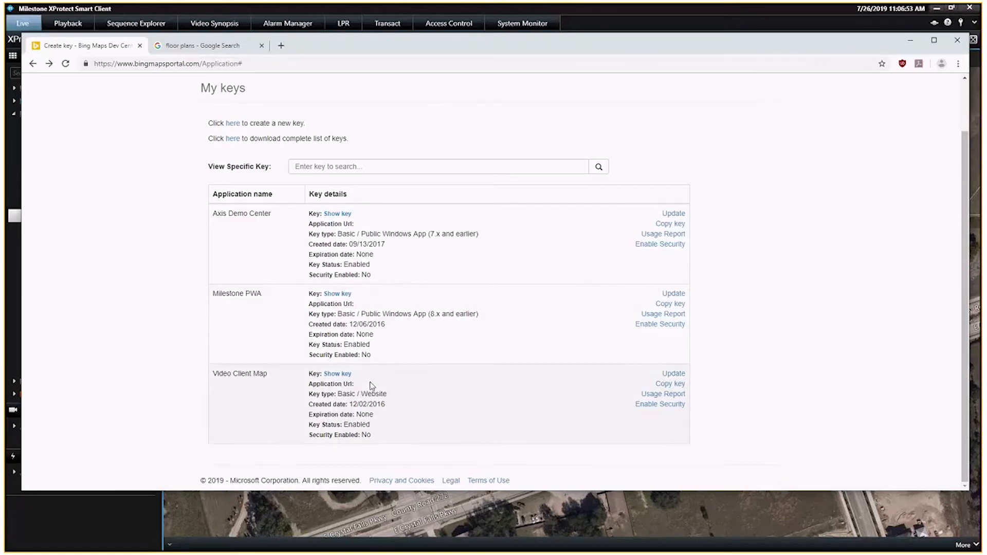
click(661, 315)
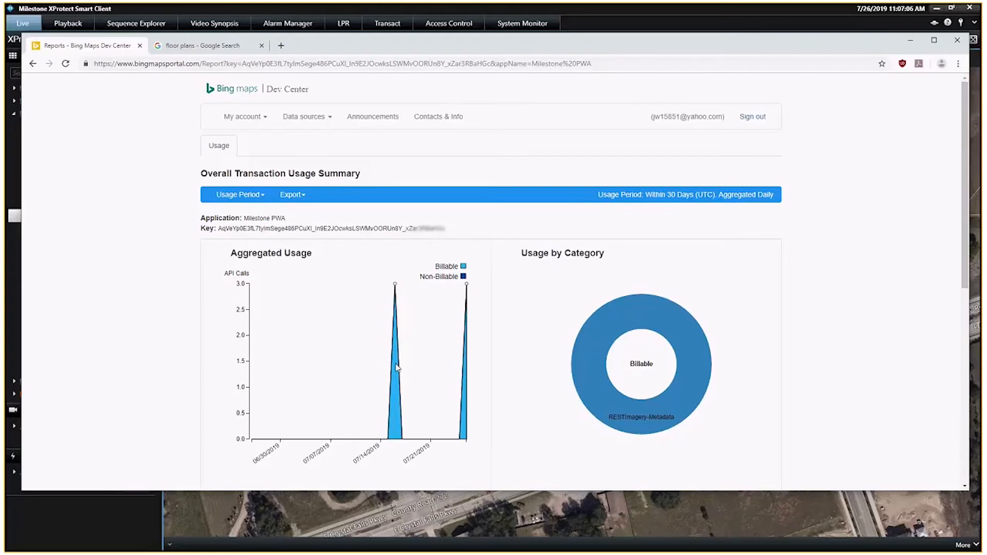
mouse_move(467, 286)
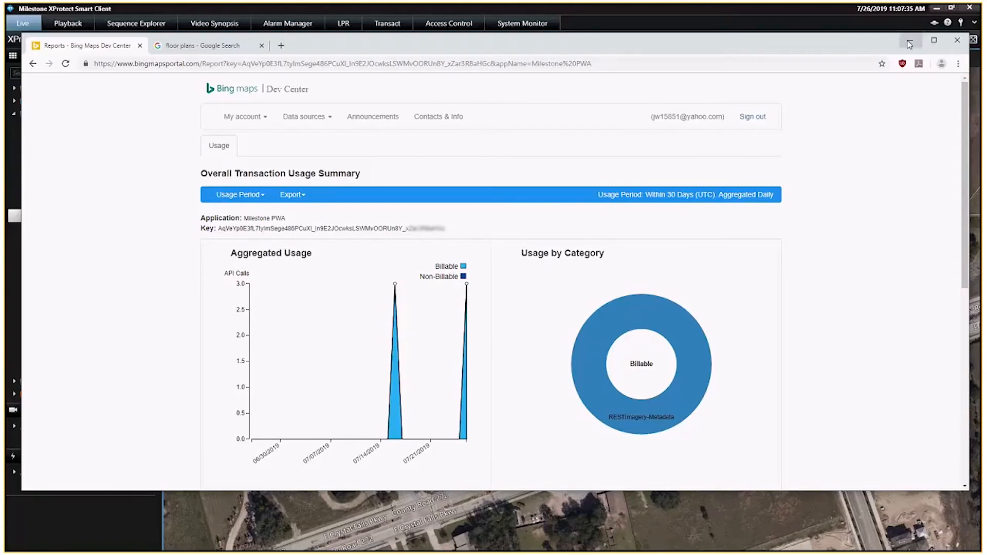
click(33, 64)
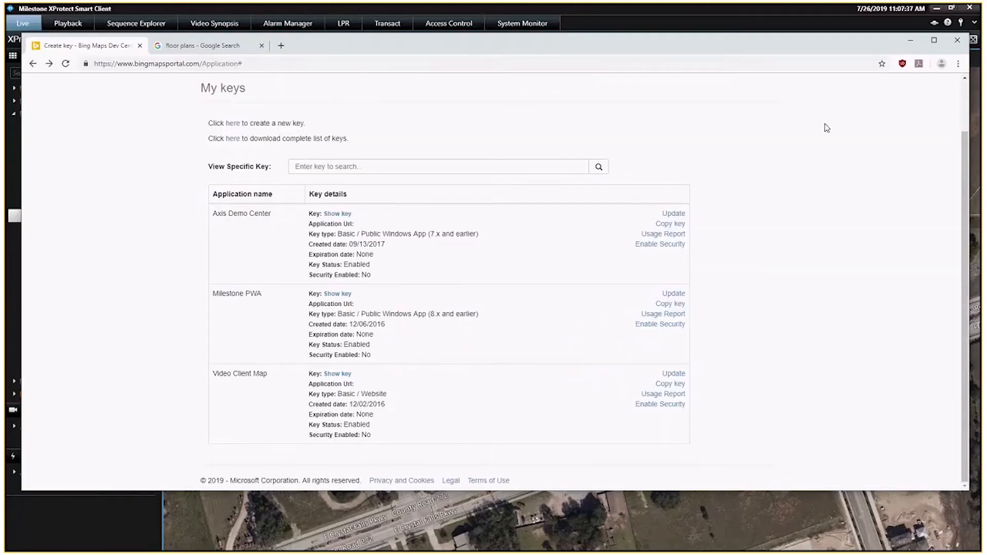
click(909, 40)
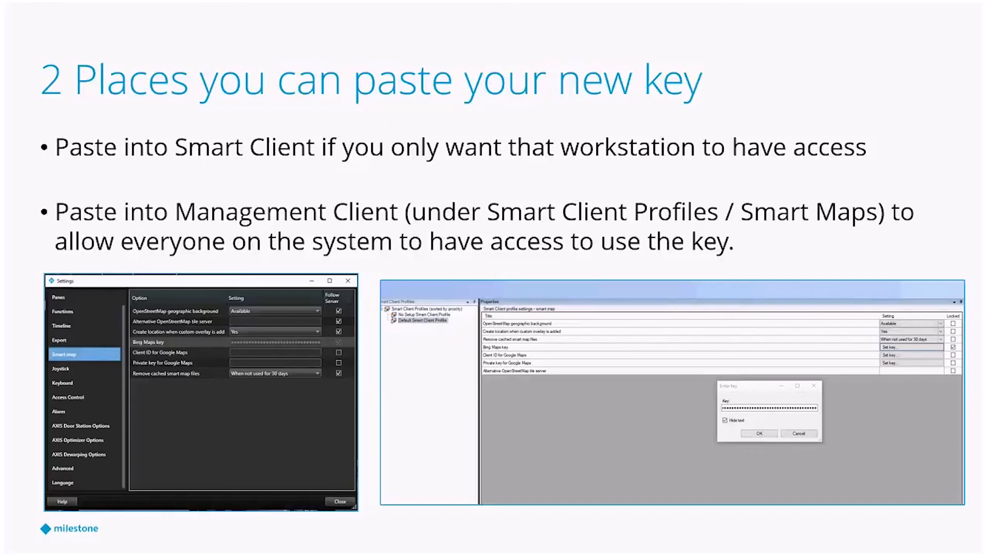
click(791, 457)
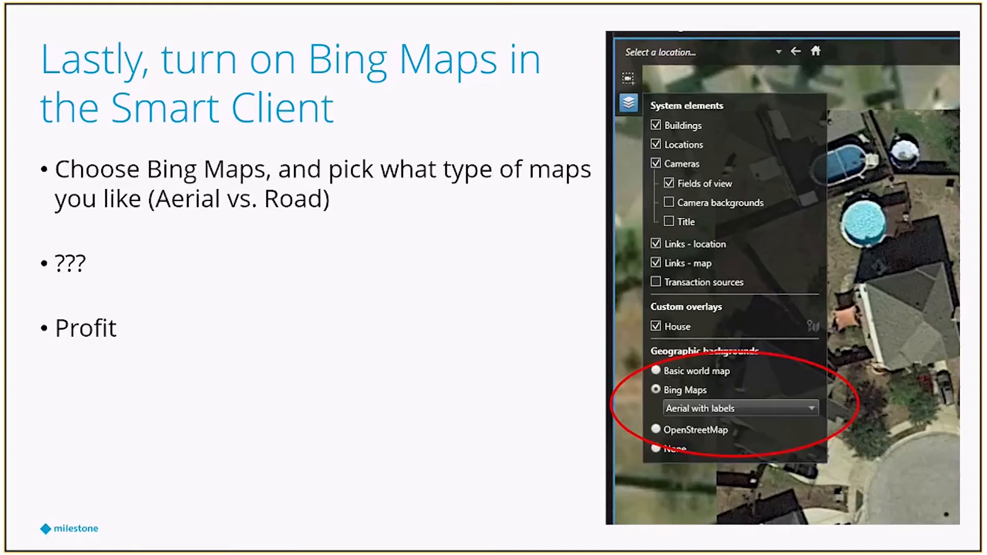
Switch to XProtect Smart Client and view the Bing Maps style options among the smart map's geographic backgrounds
key(alt+Tab)
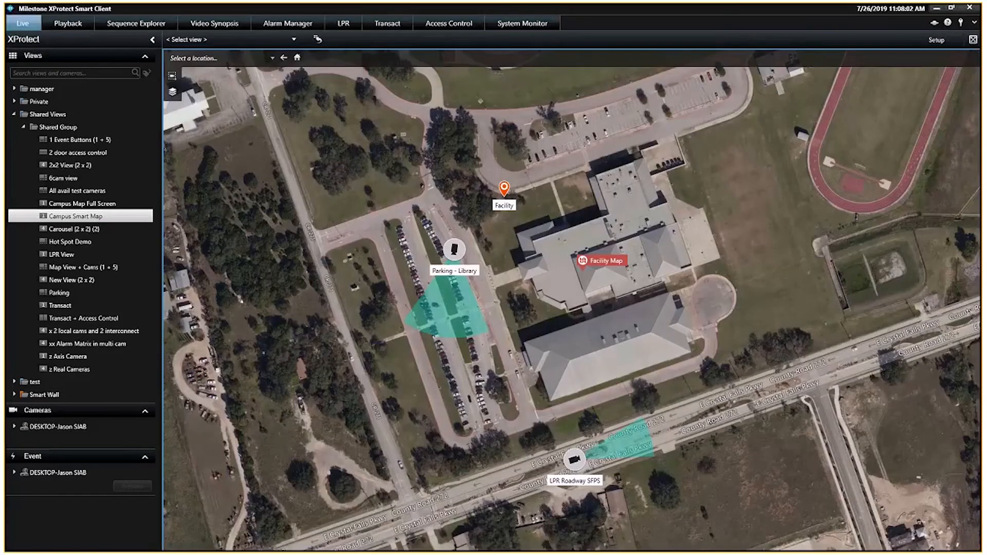
click(172, 91)
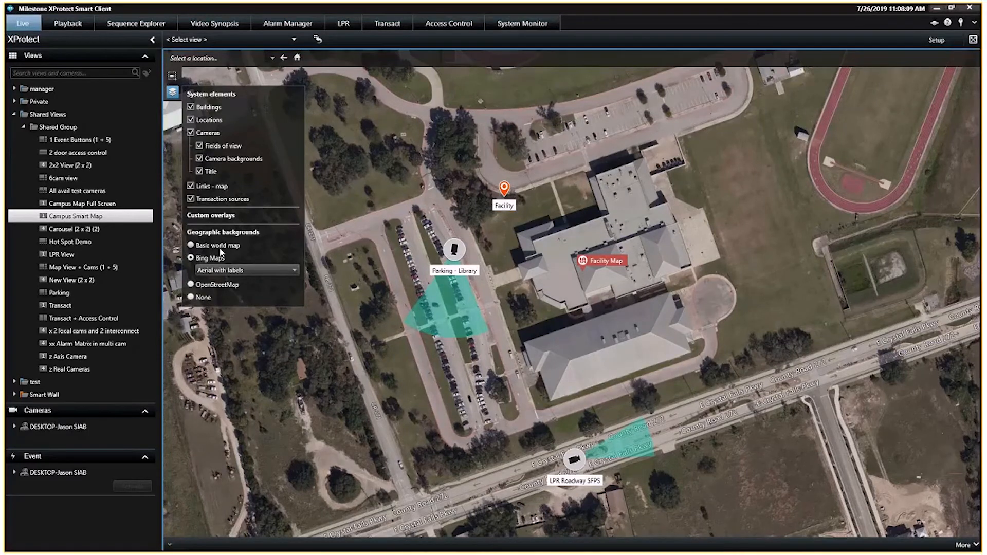
click(275, 270)
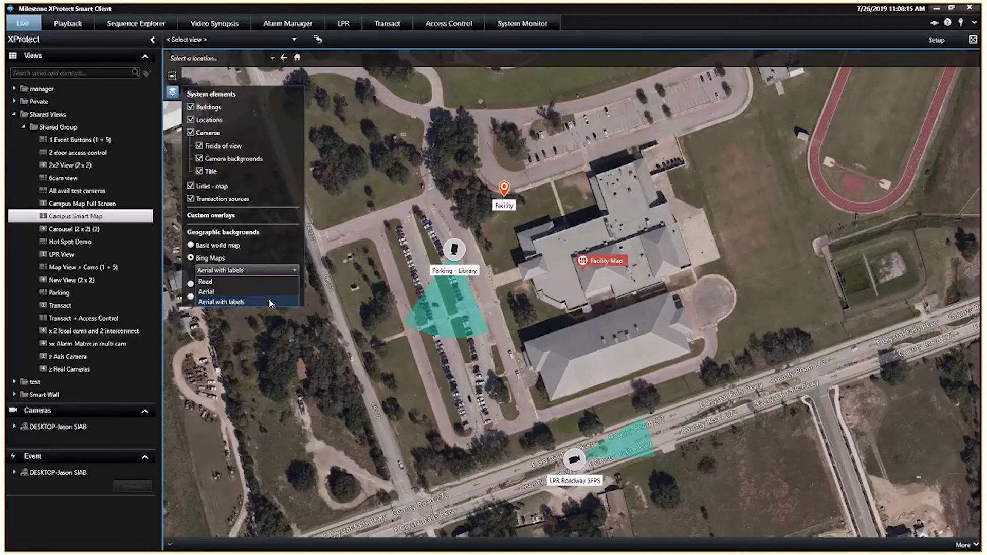
click(292, 251)
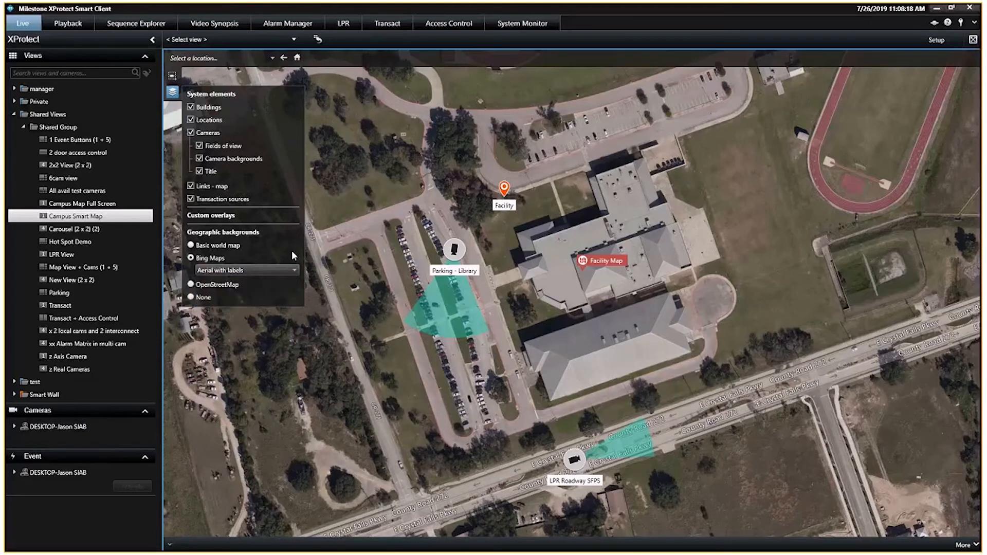
click(172, 92)
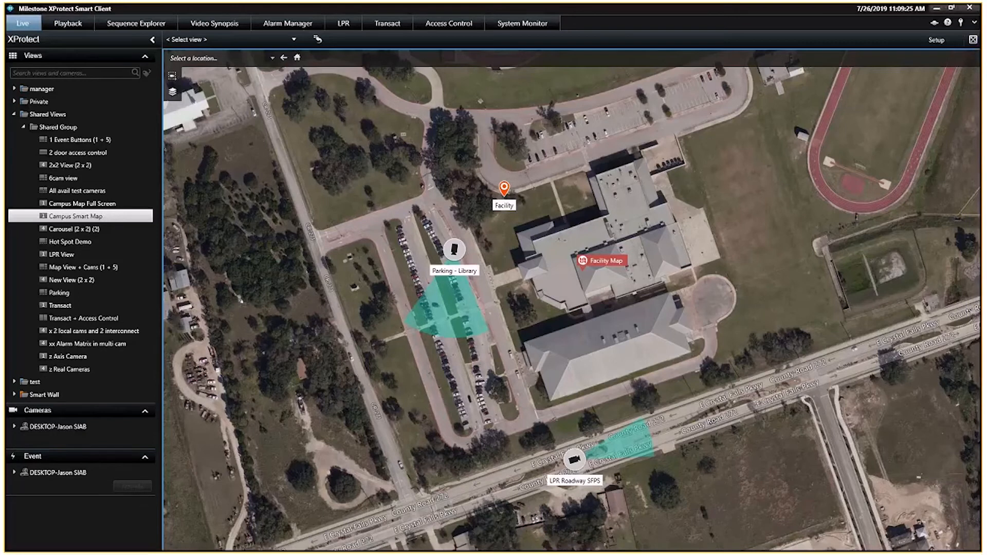
mouse_move(949, 405)
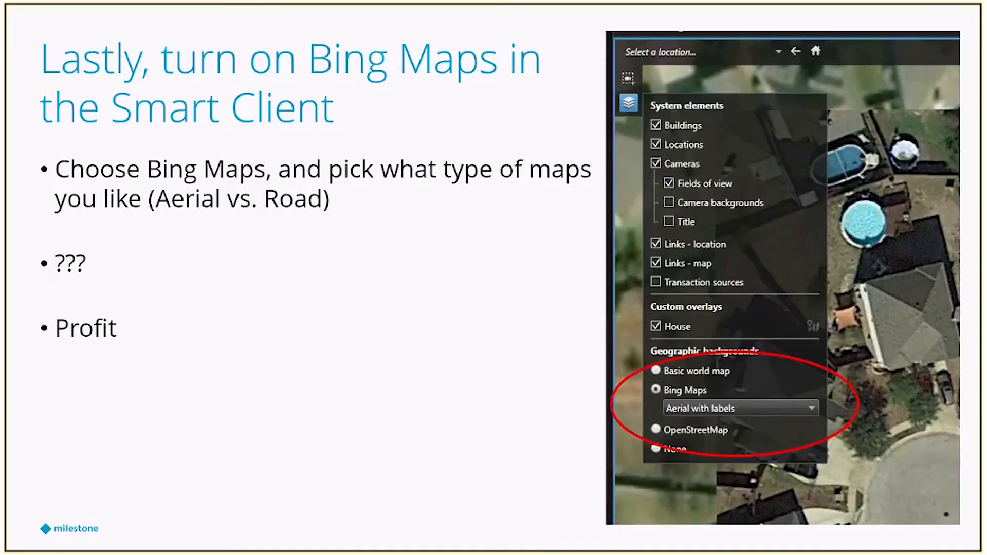
click(606, 318)
click(604, 313)
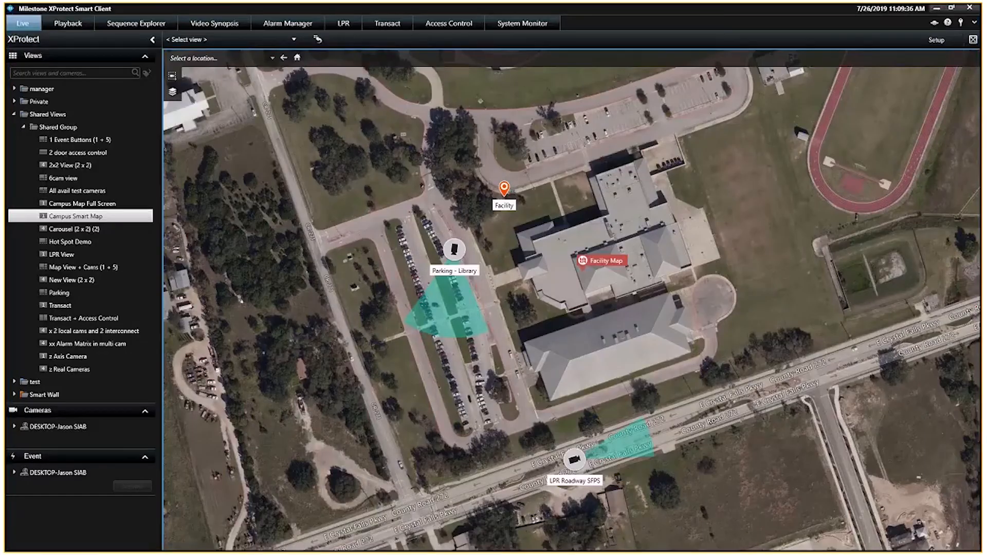
Enter setup mode and add a building to the smart map at the western end of the long roof south of the Facility Map link
scroll(621, 344, up, 2)
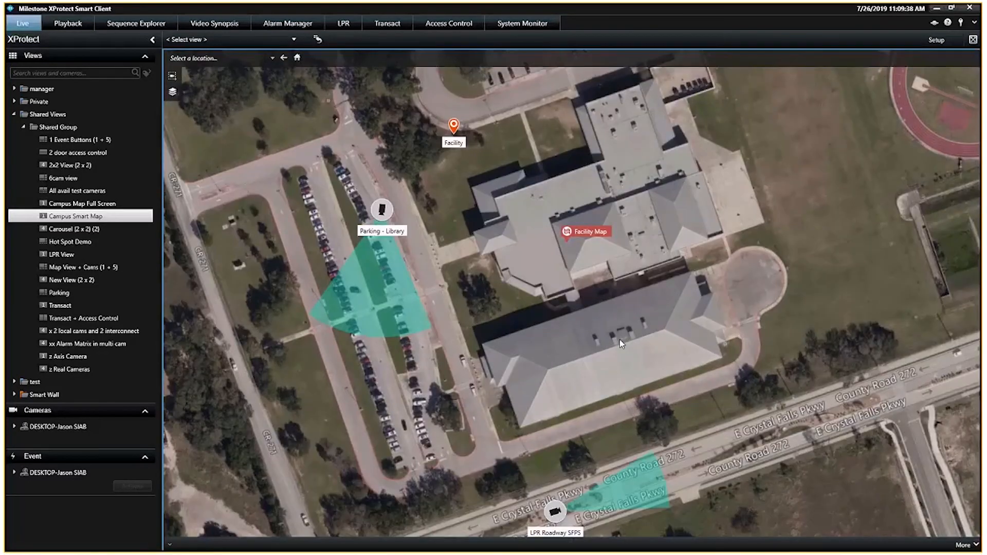
scroll(620, 343, up, 2)
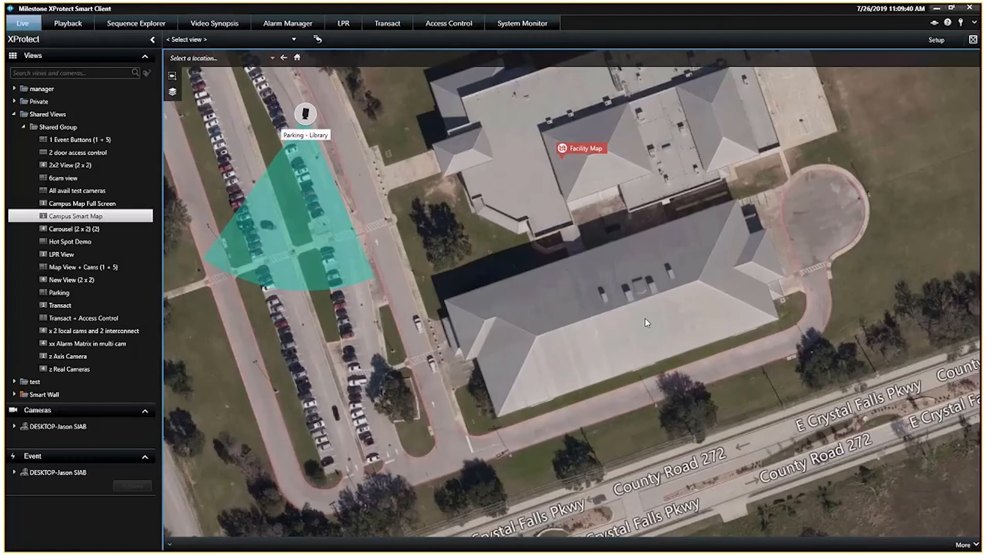
click(936, 40)
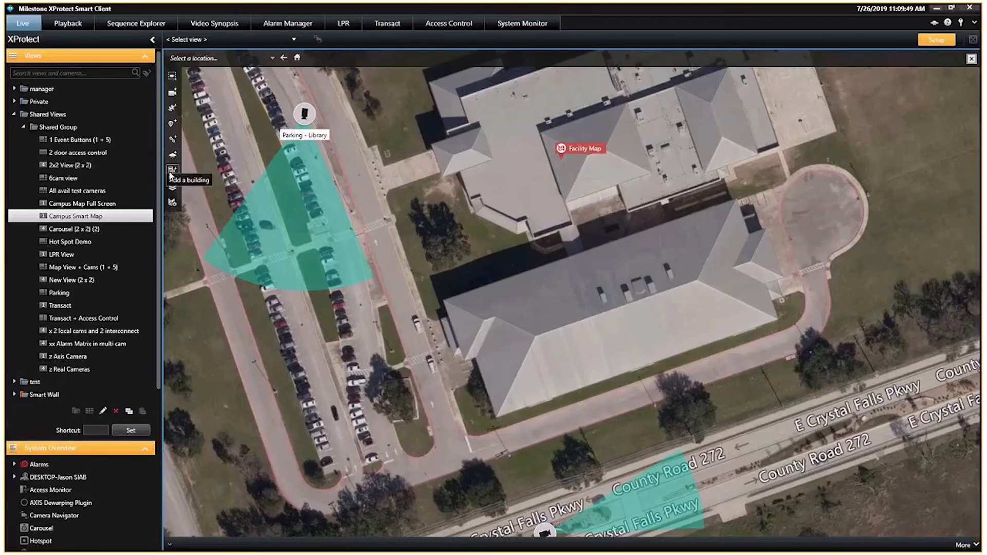
click(171, 173)
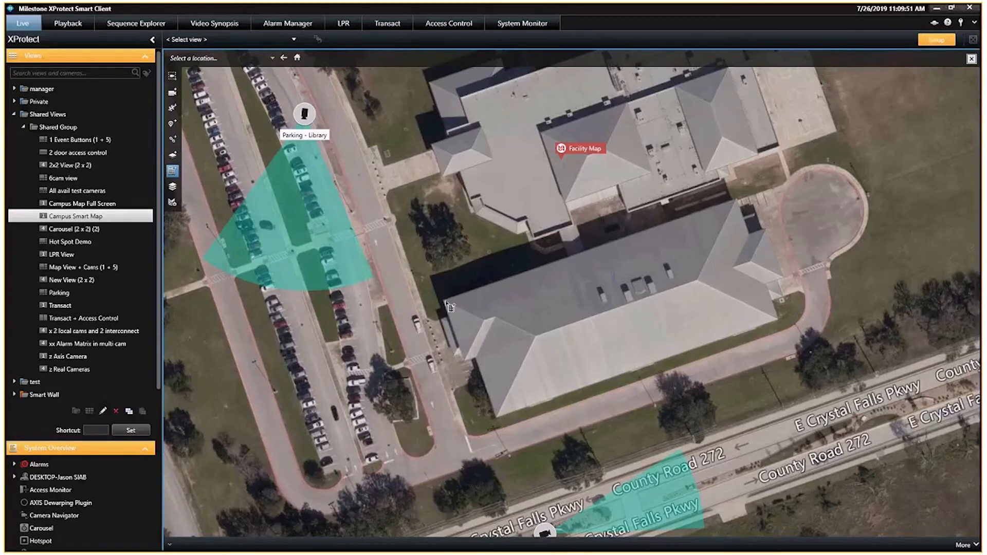
click(445, 303)
drag(461, 343, 432, 302)
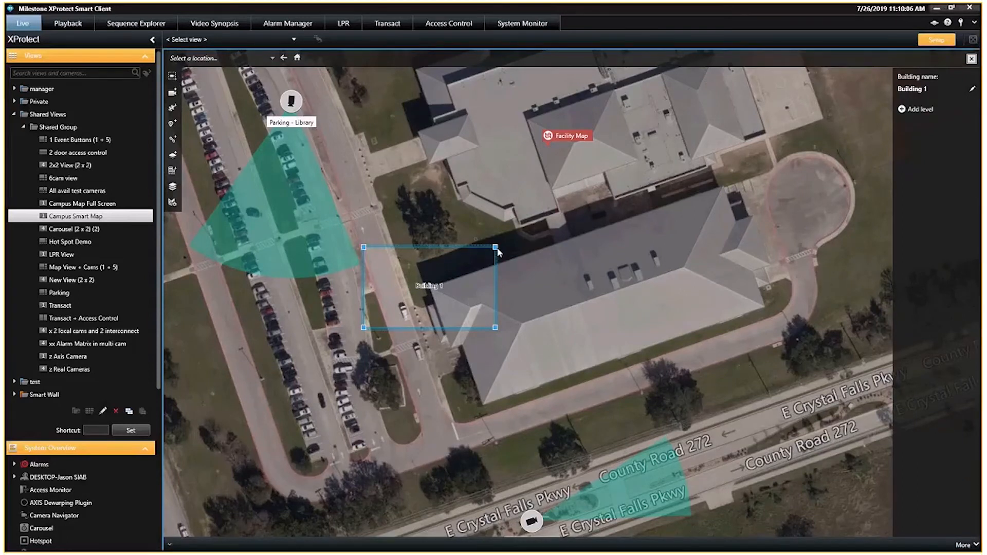
Fit the new building's four corners to the outline of the long roof and deselect it
drag(495, 327, 764, 310)
drag(495, 247, 721, 187)
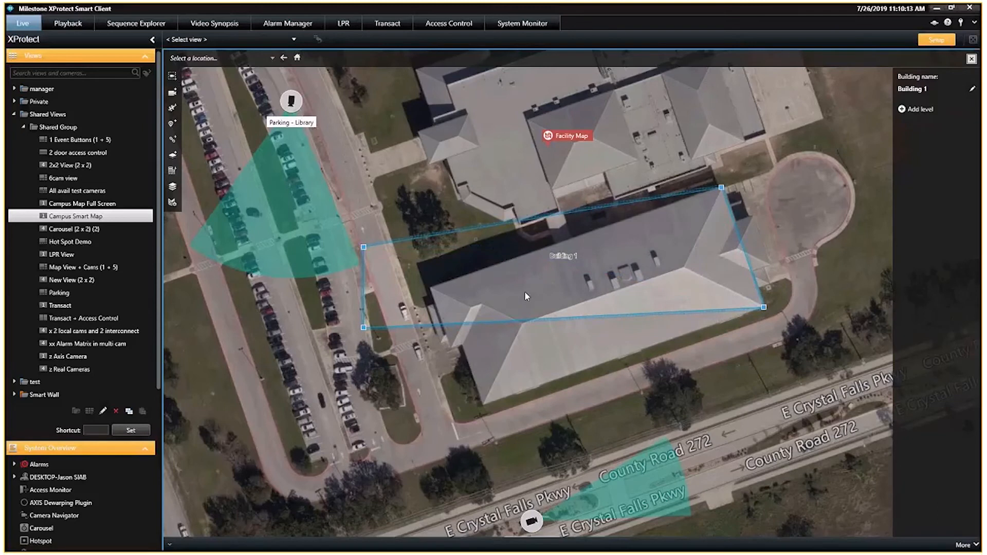
drag(363, 327, 471, 410)
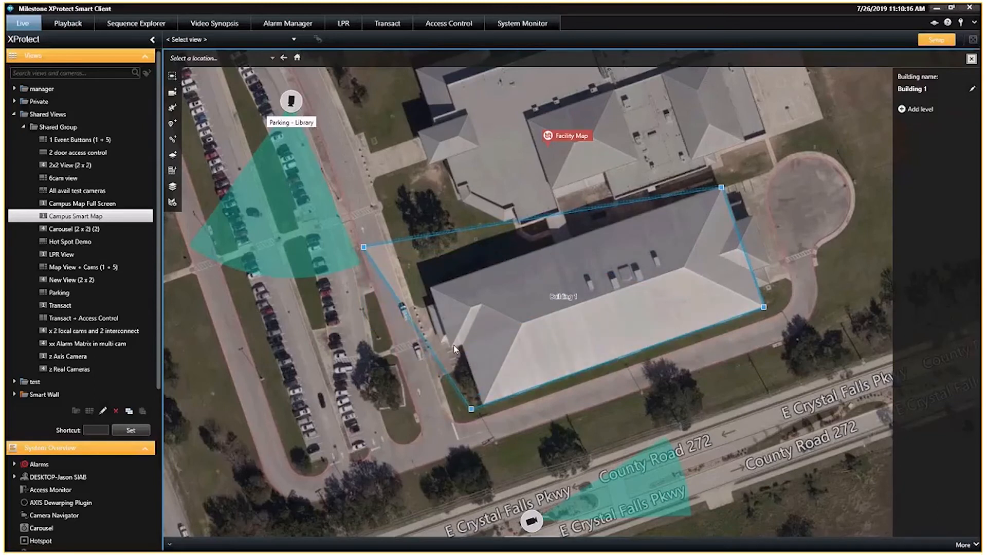
drag(364, 247, 430, 289)
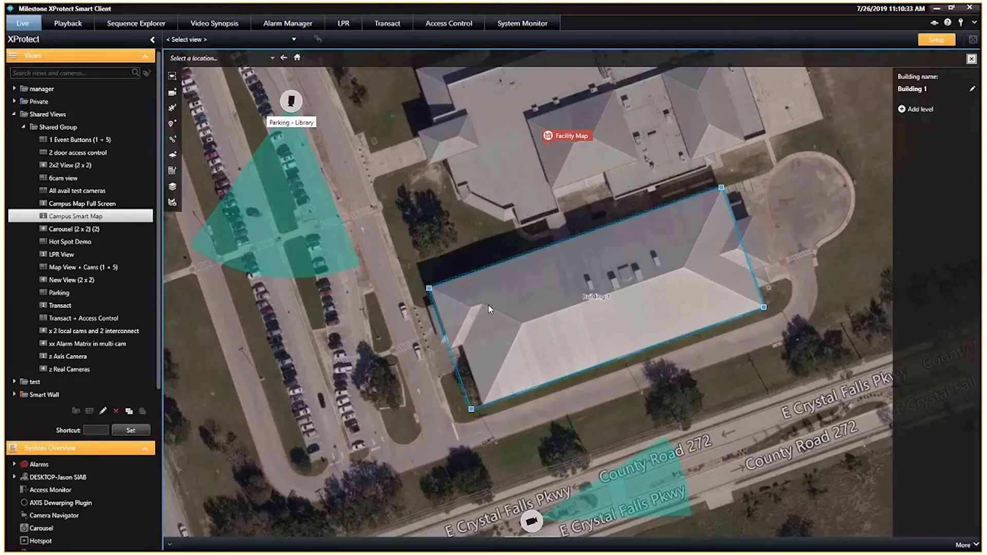
click(794, 352)
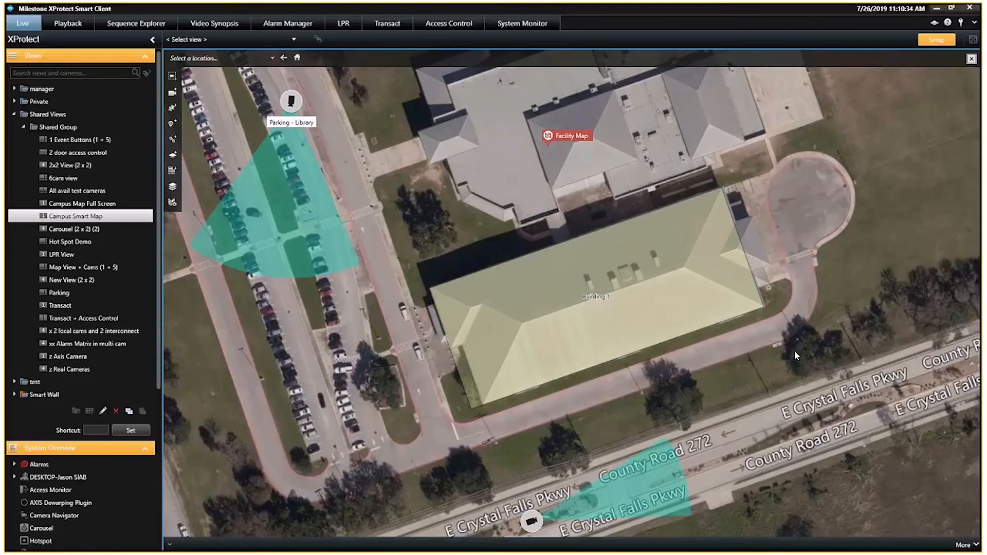
Add a level to Building 1 and rename it "nothing"
click(648, 326)
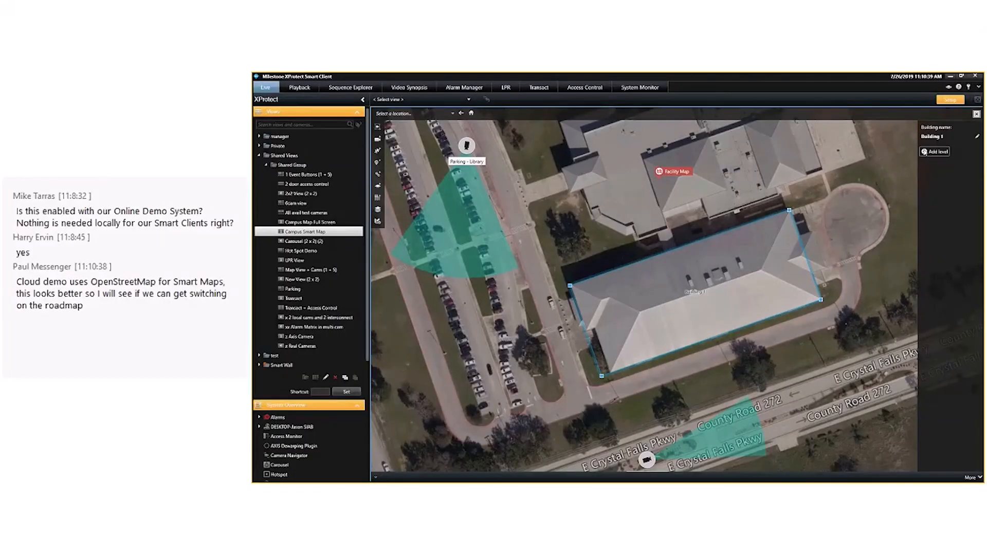
click(936, 152)
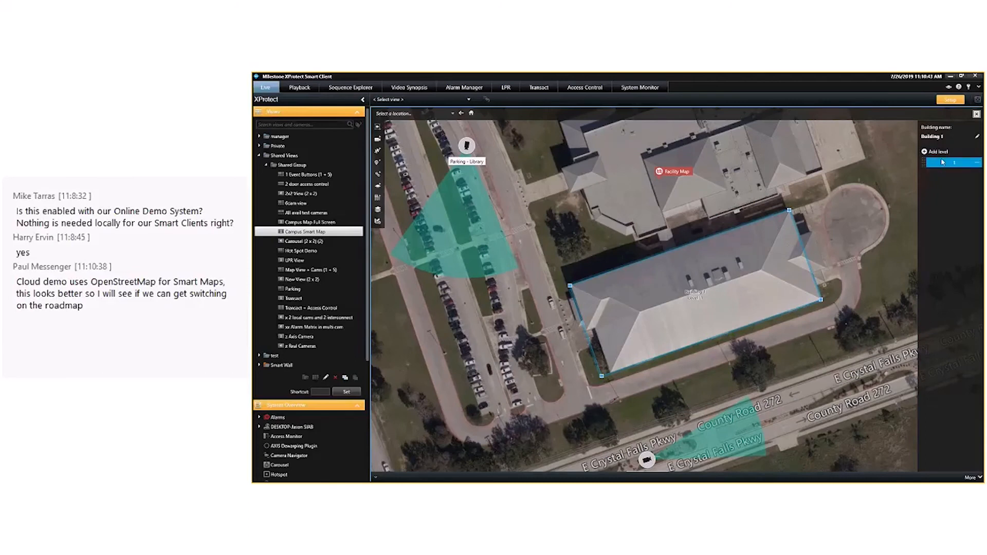
click(976, 165)
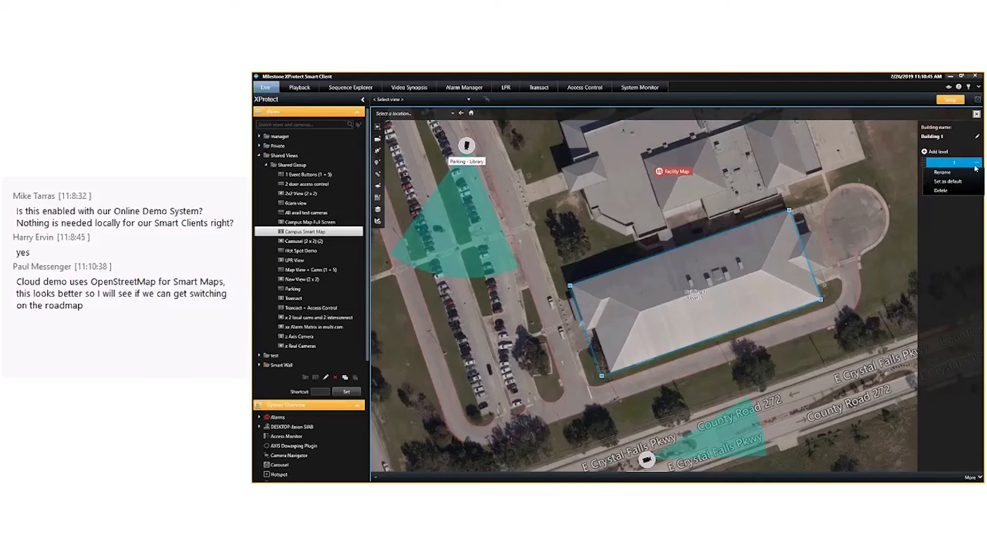
click(949, 172)
text(nothing)
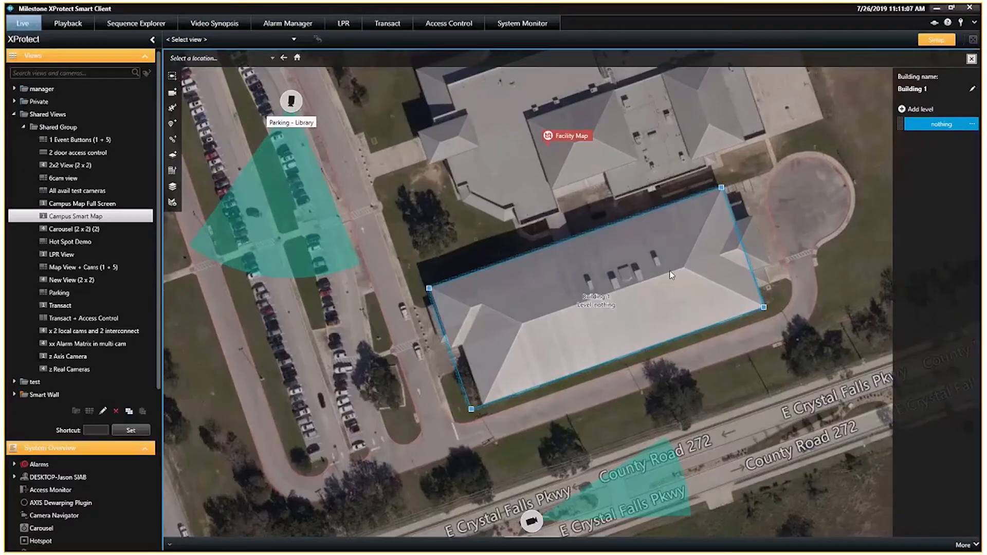
Add a second level to Building 1 and rename it "1"
click(918, 109)
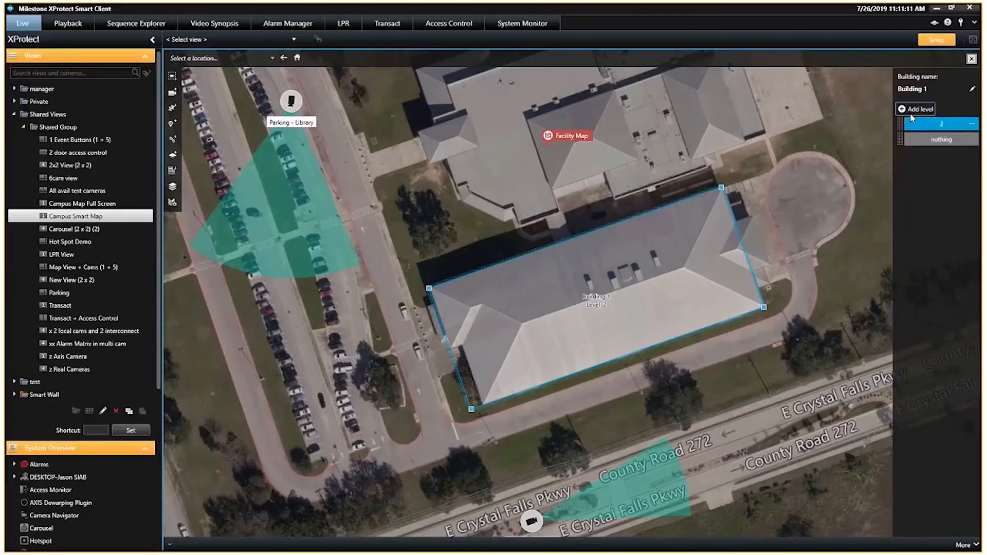
click(971, 125)
click(925, 136)
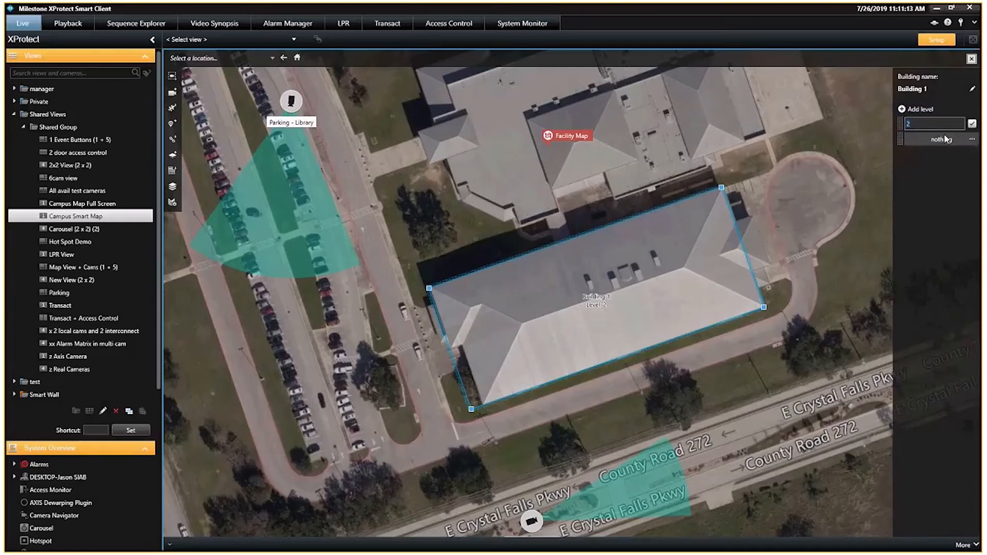
text(1)
key(Return)
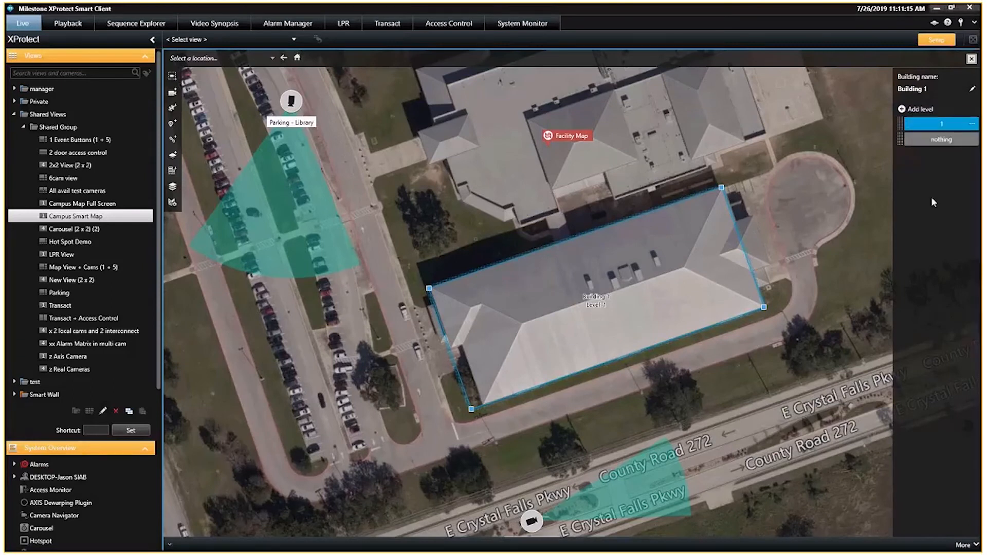
Add a third level to Building 1 and rename it "2"
click(919, 109)
click(972, 124)
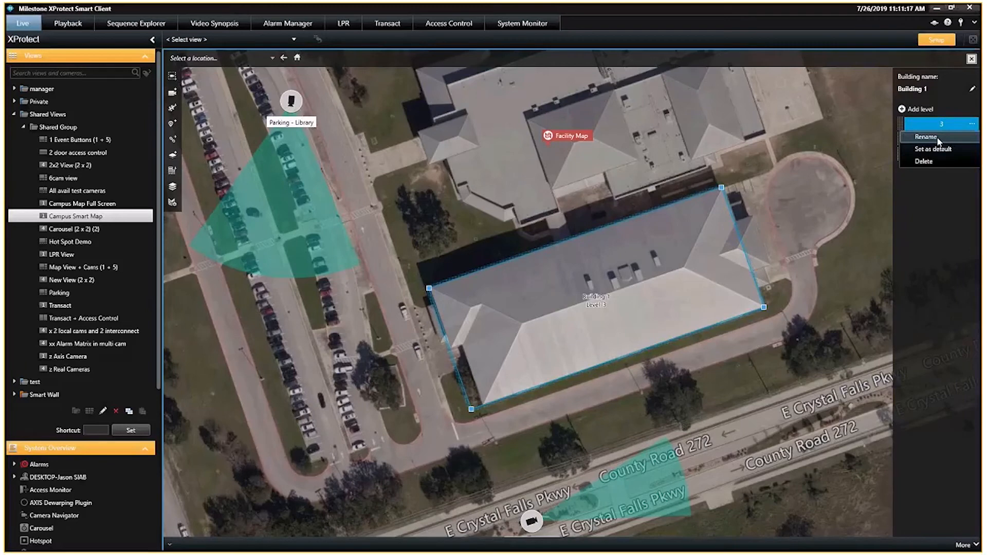
click(933, 138)
text(2)
key(Return)
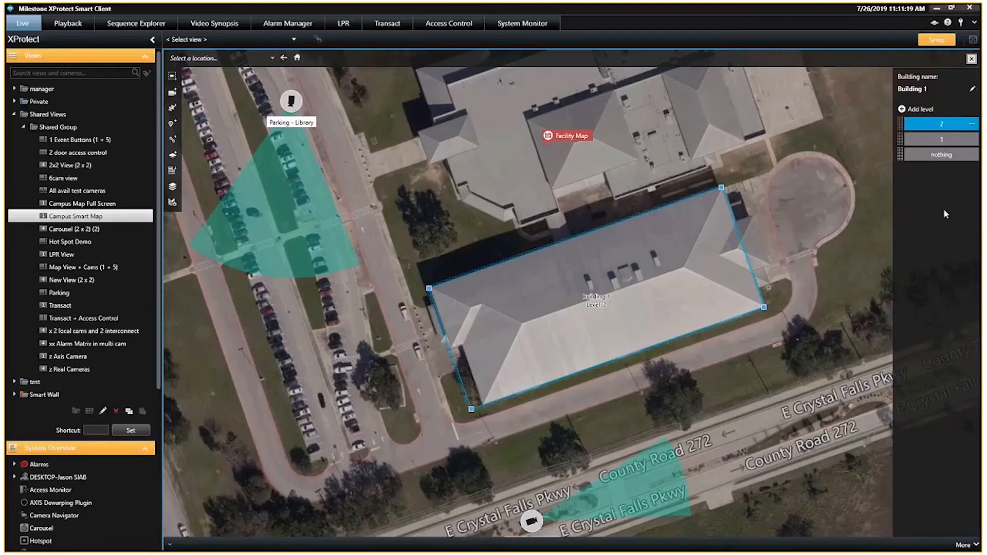
Add the image archibnb3.0.jpg from the Fake Floor Plans folder as a custom overlay on level 1 of Building 1
click(938, 139)
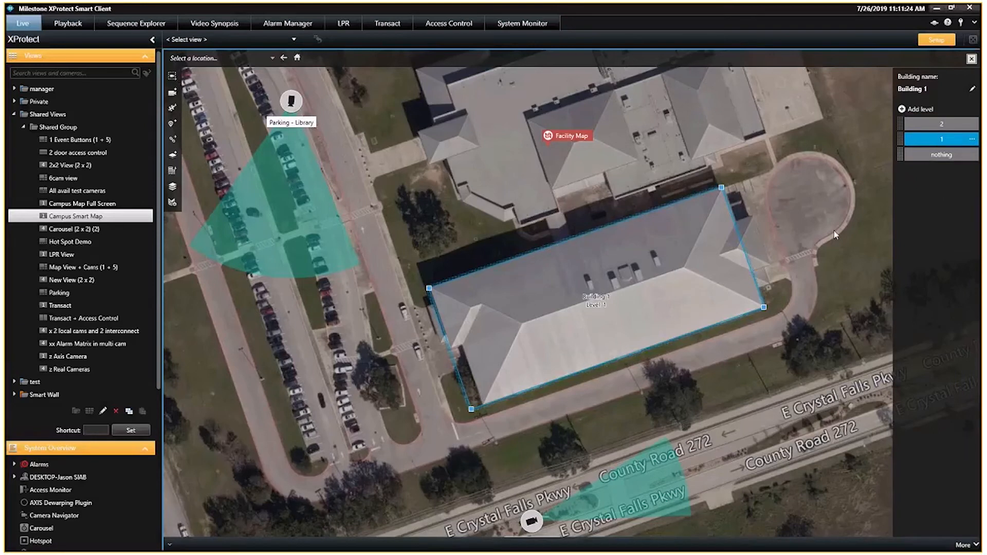
click(174, 155)
click(566, 325)
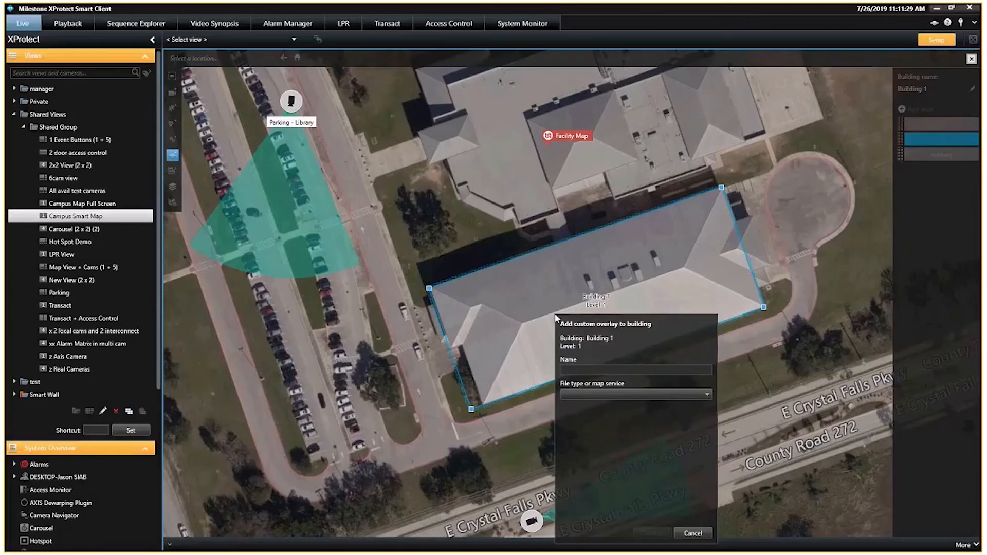
click(589, 369)
click(596, 394)
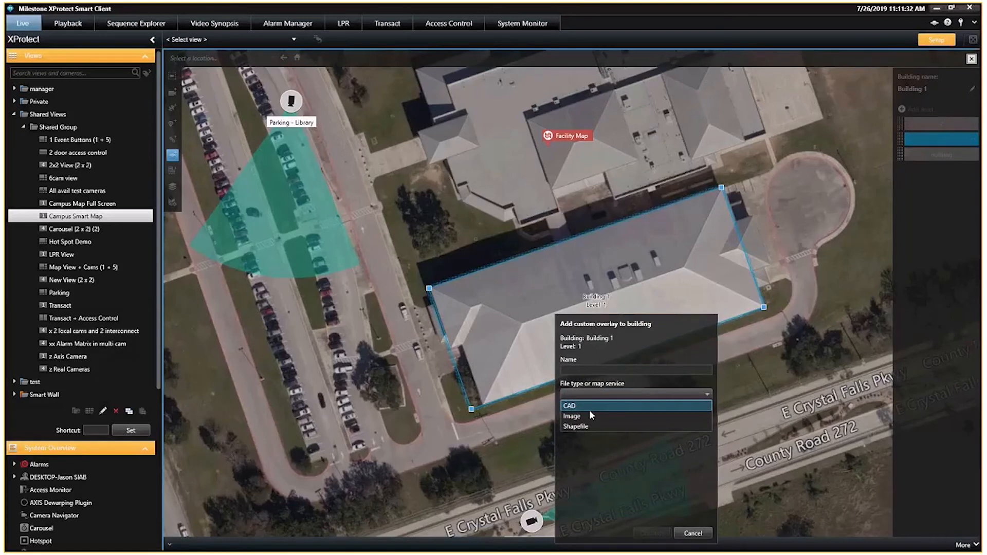
click(589, 415)
click(710, 418)
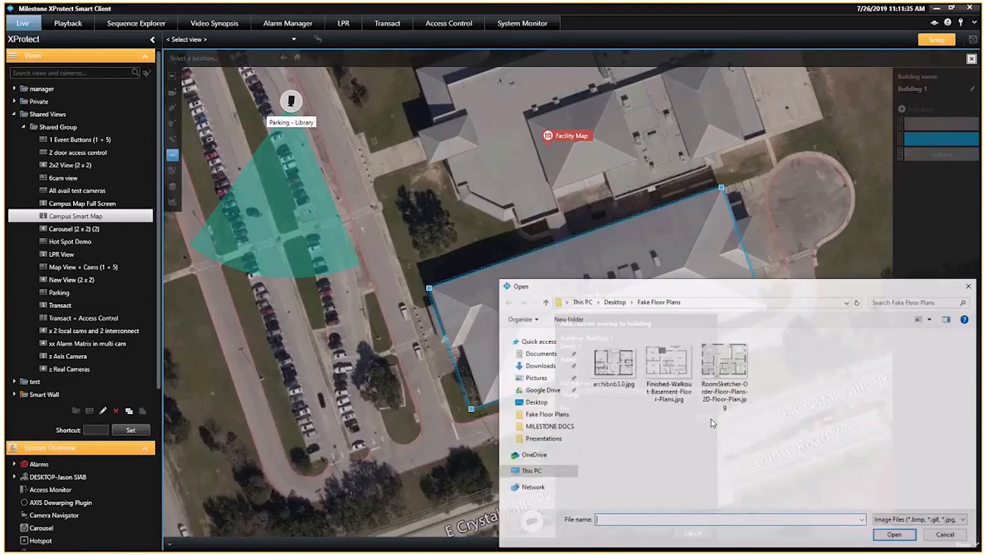
click(613, 362)
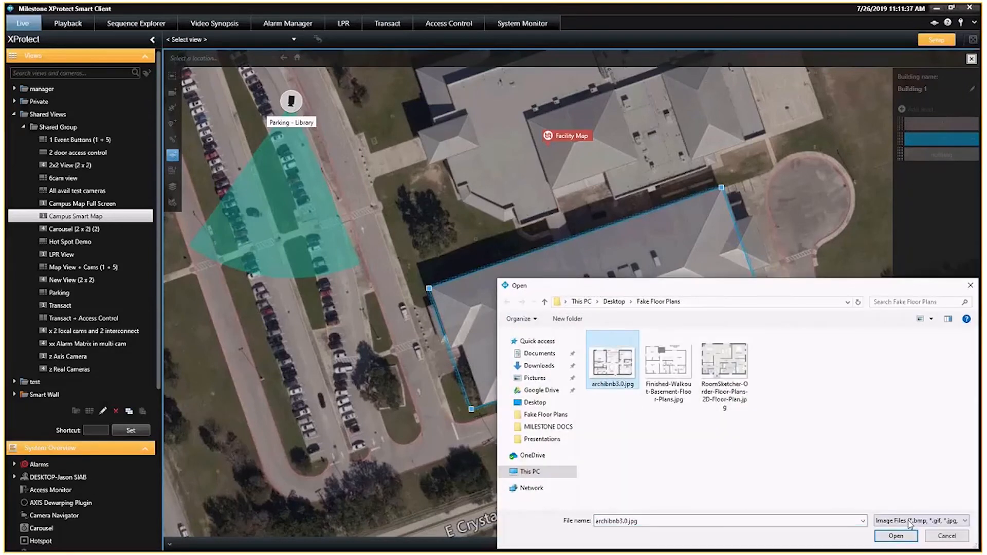
click(896, 535)
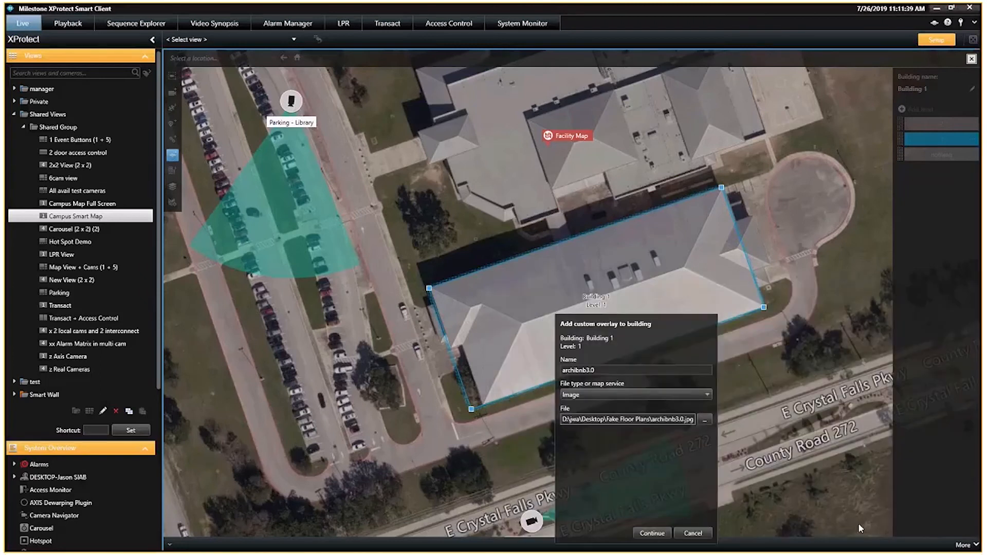
click(652, 533)
Align the archibnb3.0 overlay with Building 1's outline, save its position and deselect the building
drag(614, 335, 539, 272)
drag(683, 246, 785, 288)
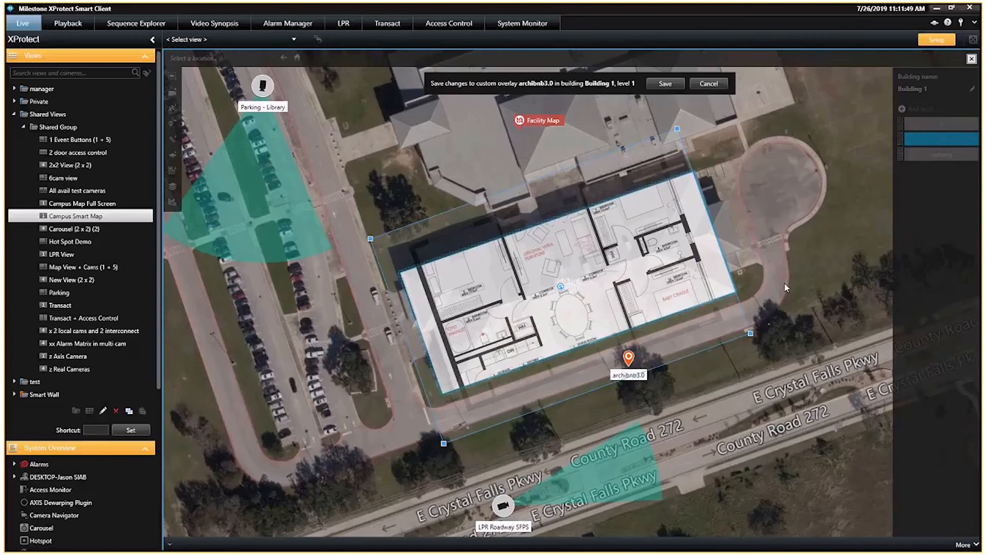
click(808, 118)
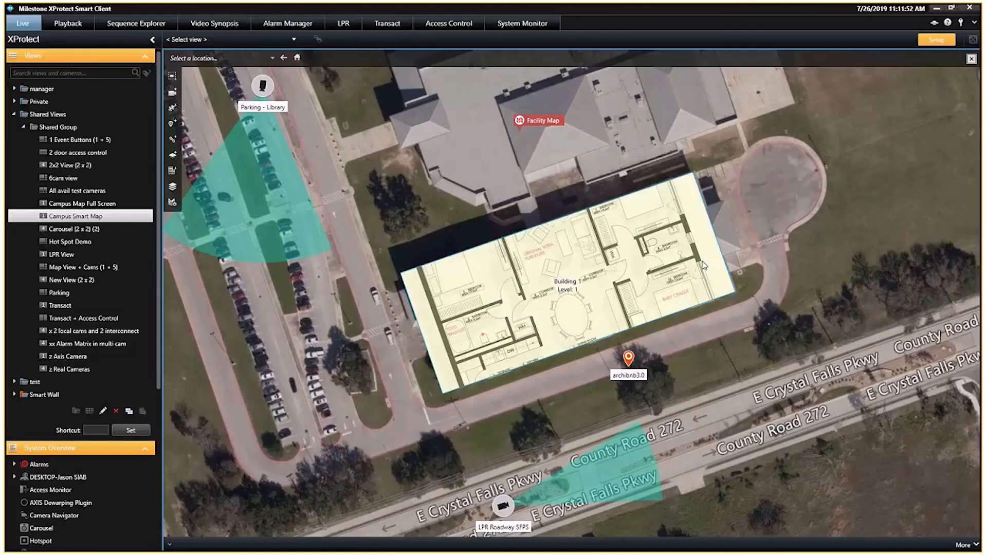
Reselect Building 1 and add the image Finished-Walkout-Basement-Floor-Plans.jpg as a custom overlay on level 2
click(704, 265)
click(936, 155)
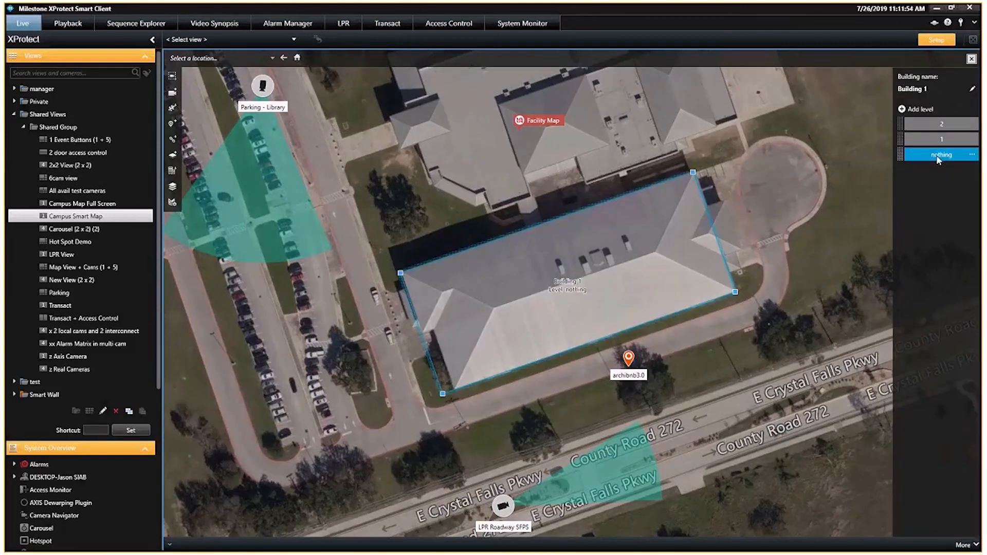
click(930, 127)
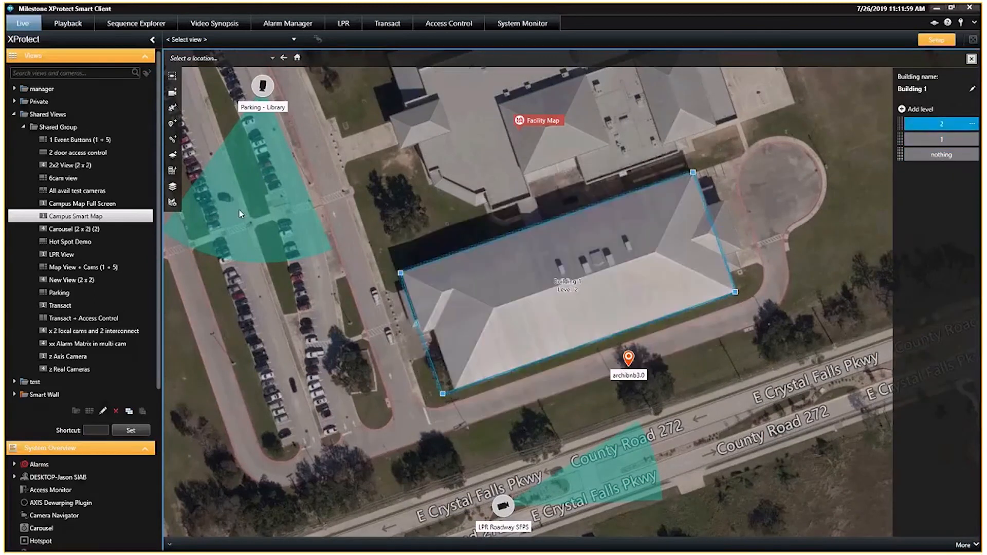
click(173, 156)
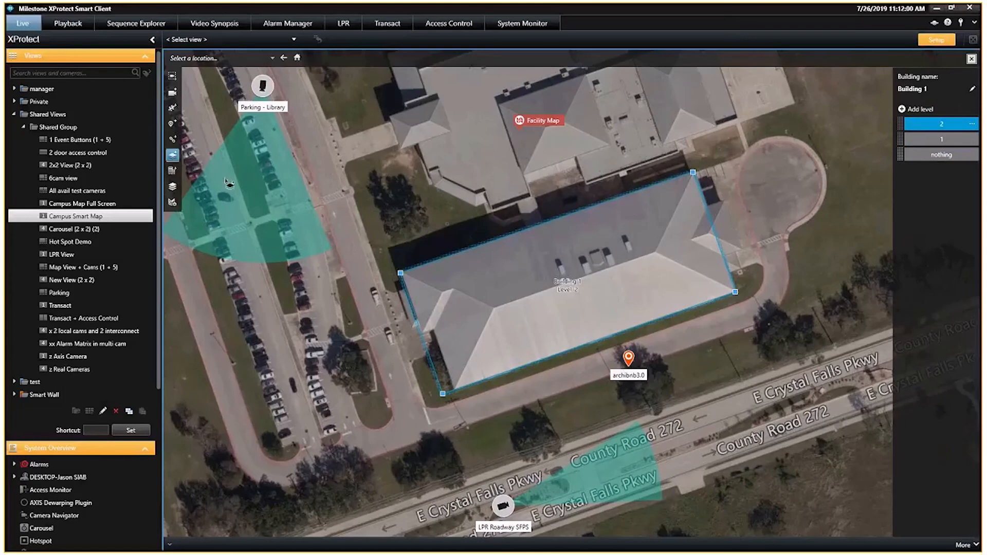
click(481, 279)
click(561, 366)
click(560, 392)
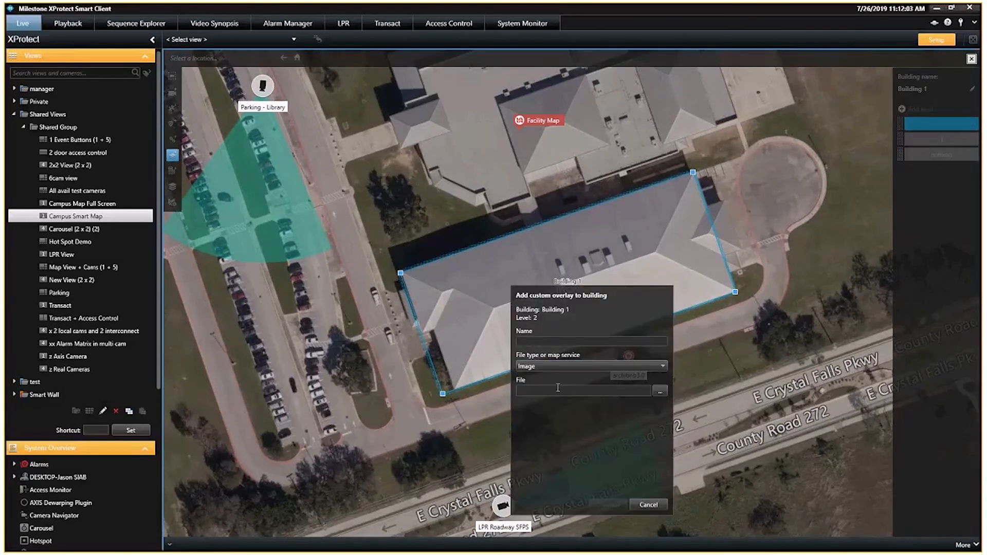
click(660, 392)
click(668, 366)
click(884, 532)
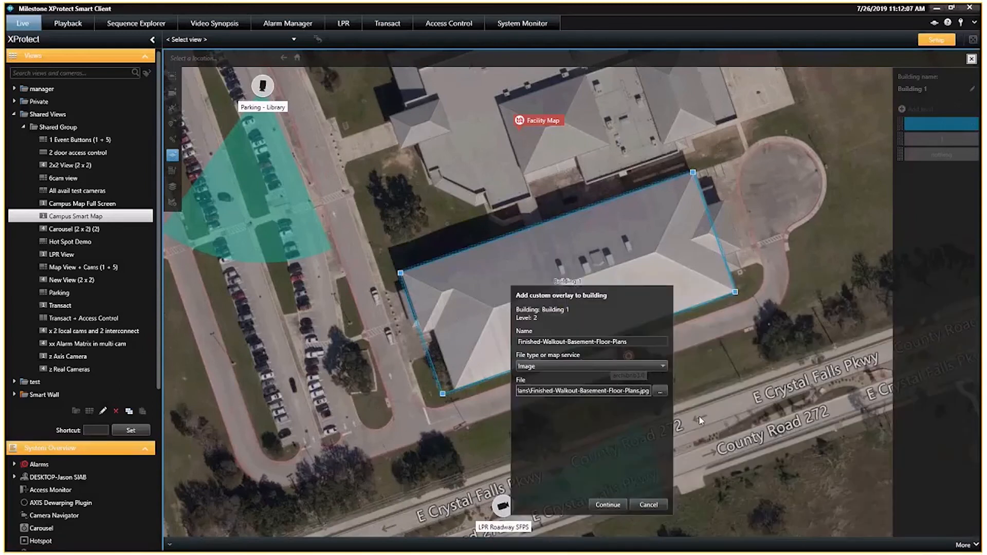
click(613, 509)
Shift the Finished-Walkout-Basement-Floor-Plans overlay so its plan fits Building 1's outline and save the position
drag(446, 221, 384, 234)
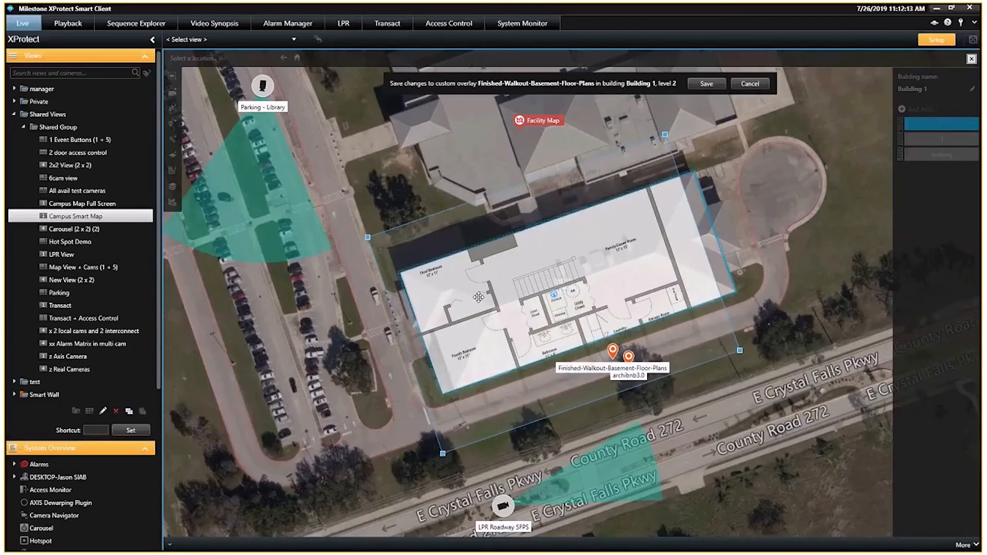
drag(497, 284, 492, 288)
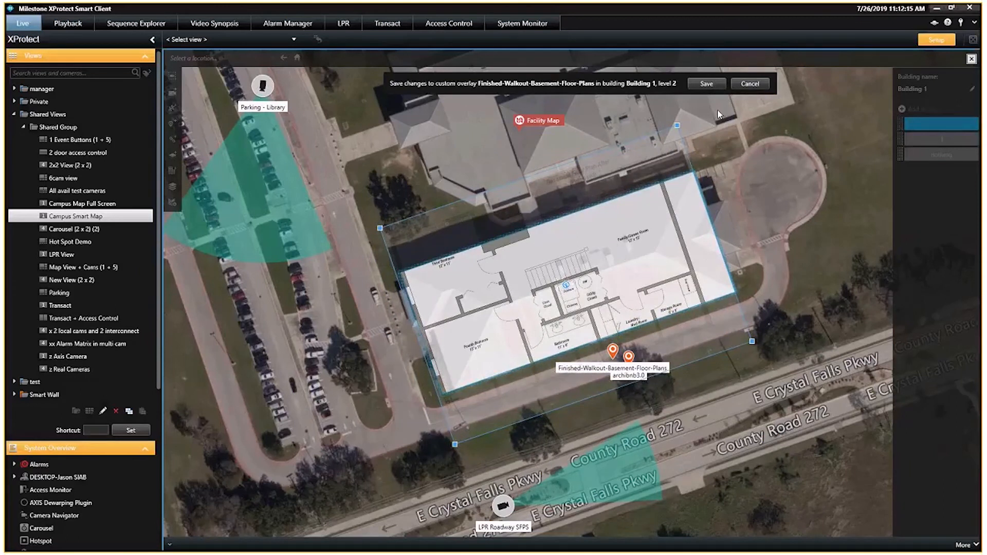
click(706, 83)
Switch between levels 1 and 2 of Building 1 to compare their floor plan overlays
click(941, 127)
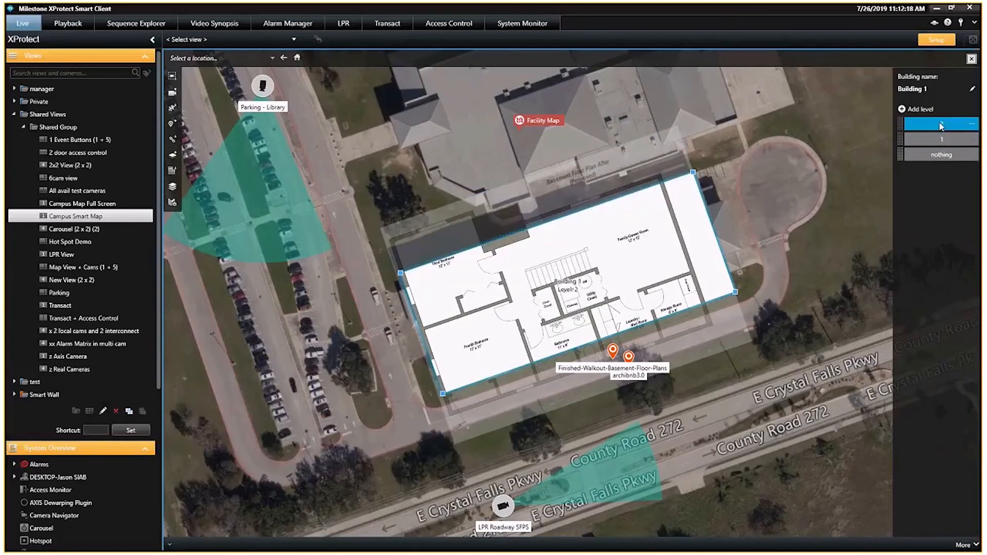
click(940, 141)
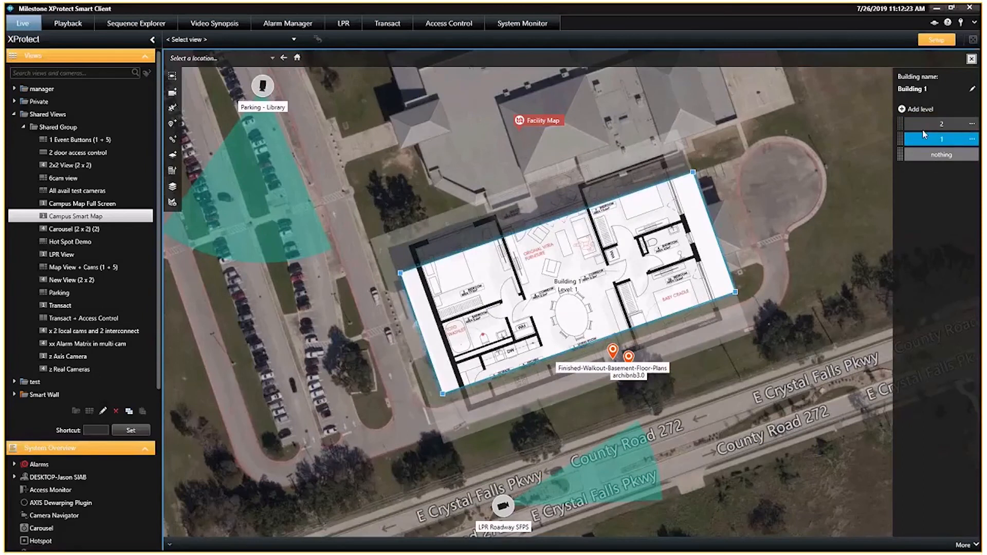
click(924, 133)
click(928, 139)
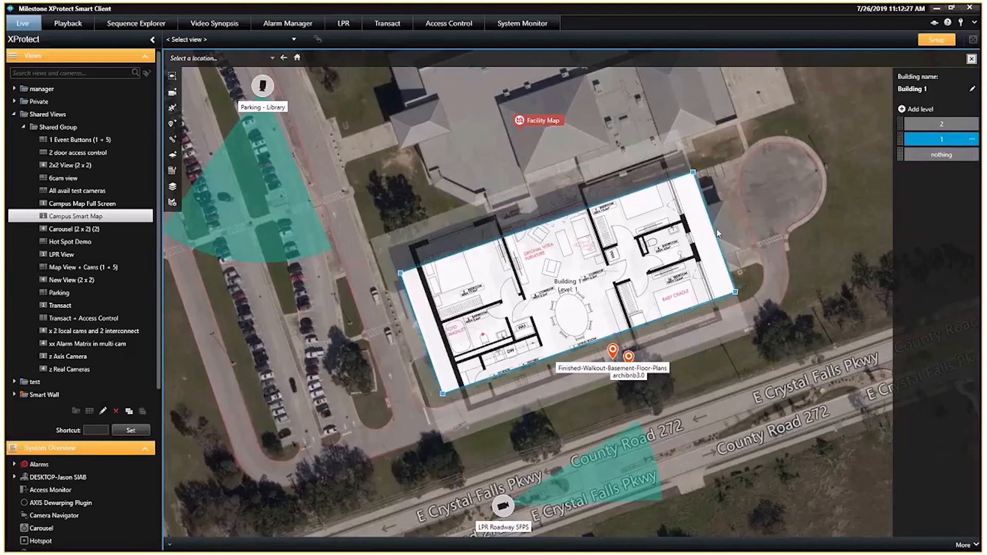
Place the AXIS P3364 Fixed Dome Network Camera from the Camera Recording on Motion group on level 2 of Building 1
click(933, 127)
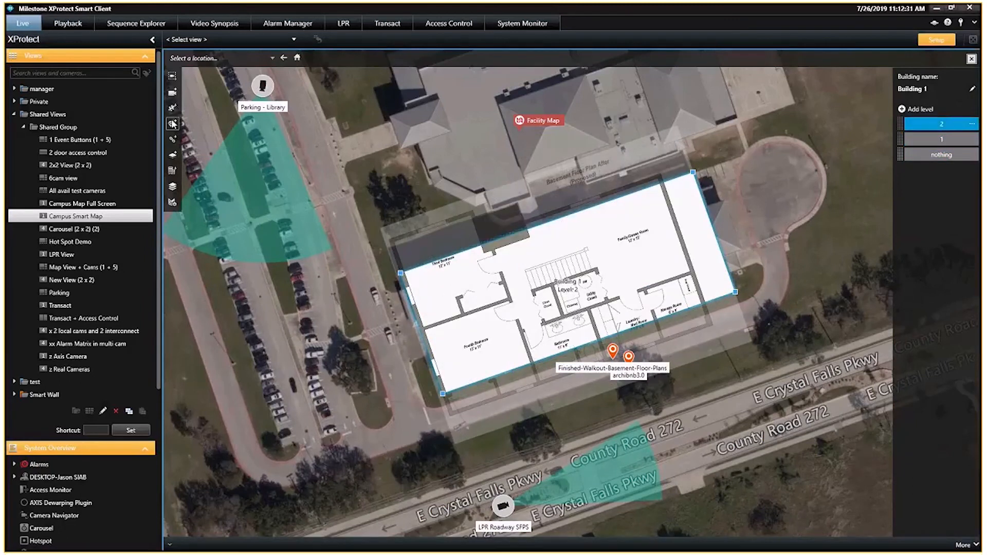
click(172, 92)
click(640, 246)
click(575, 254)
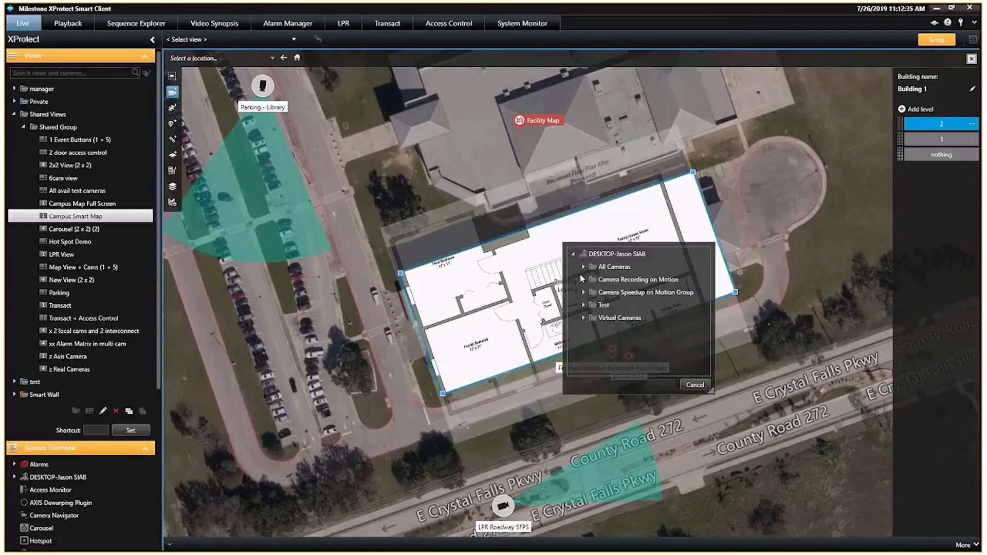
click(584, 280)
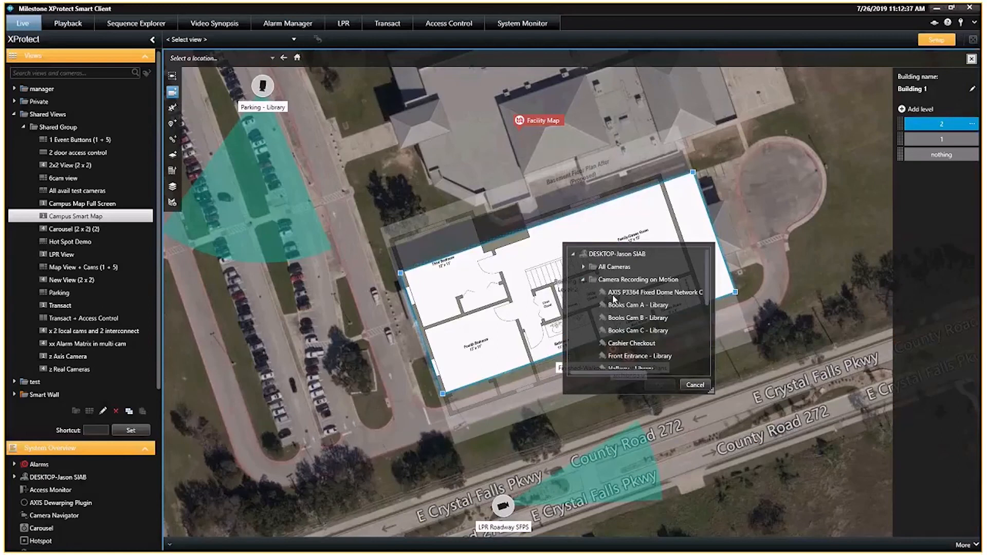
click(617, 294)
click(662, 383)
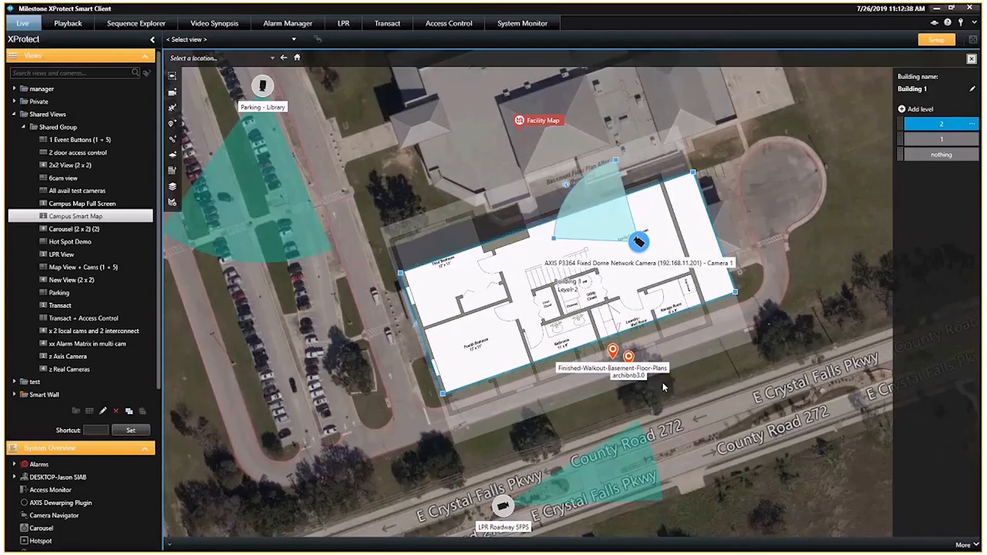
Move the AXIS P3364 camera to the southeast corner of the family room, widen its field of view slightly and deselect it
drag(638, 242, 683, 266)
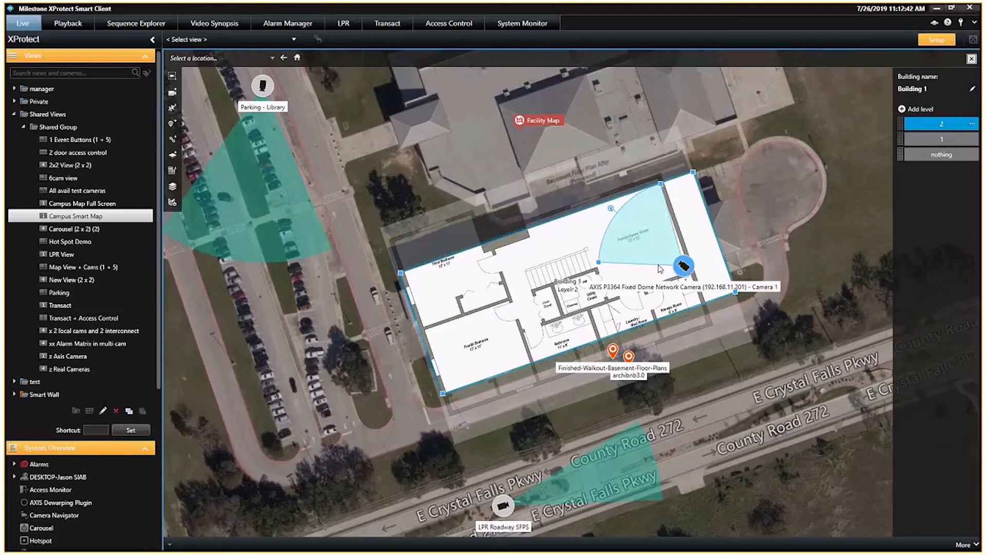
drag(598, 263, 597, 277)
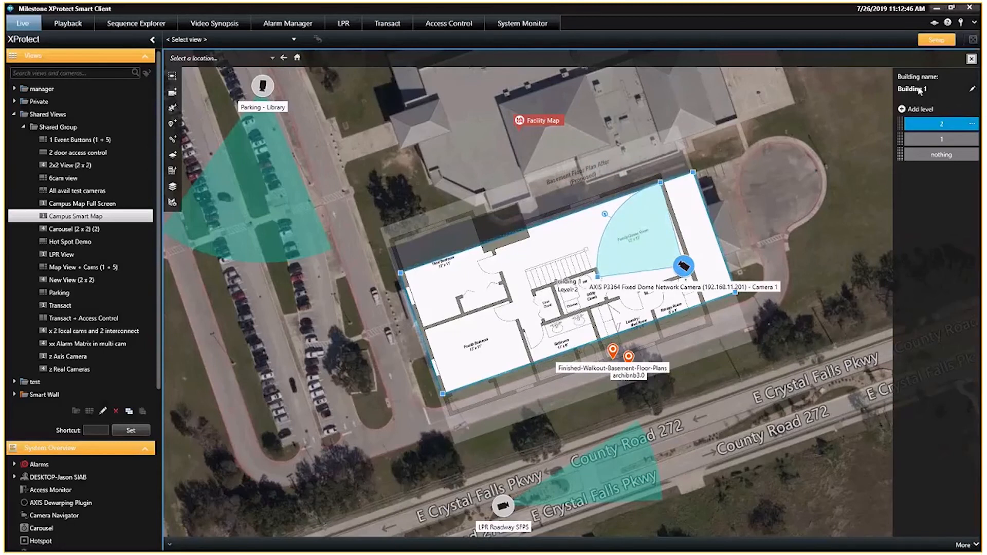
click(795, 188)
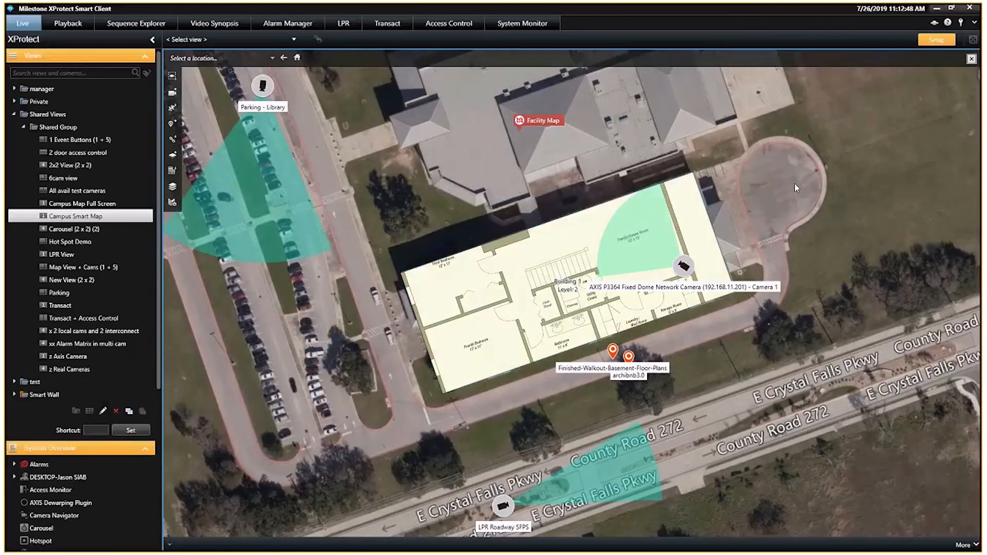
Leave setup mode and switch Building 1 through levels 1, 2 and "nothing" to check each level's floor plan and cameras
click(598, 255)
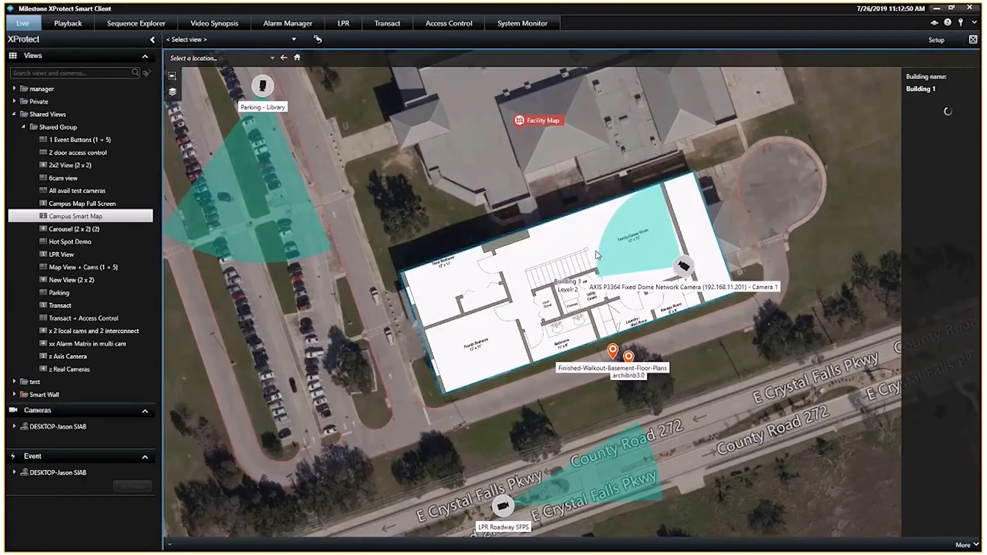
click(923, 126)
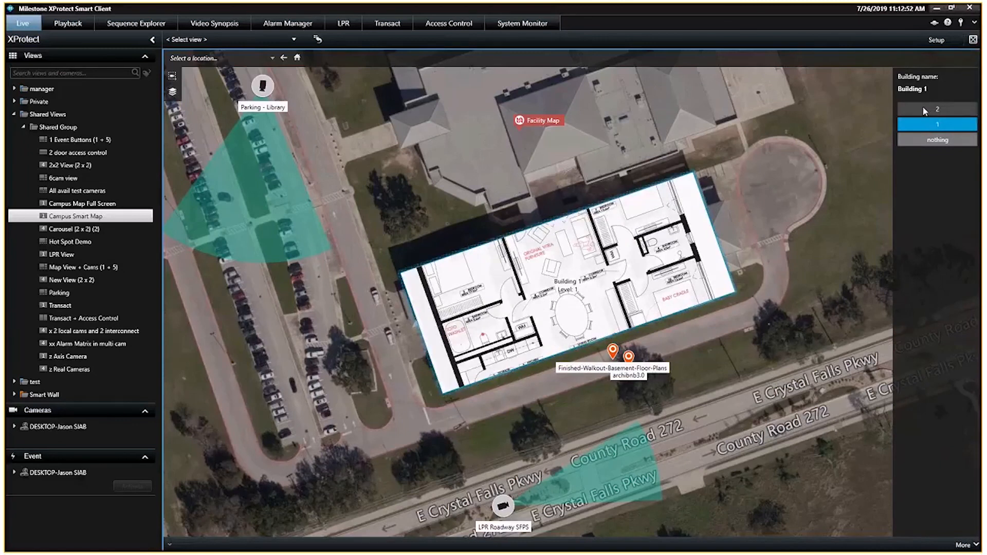
click(922, 107)
click(923, 125)
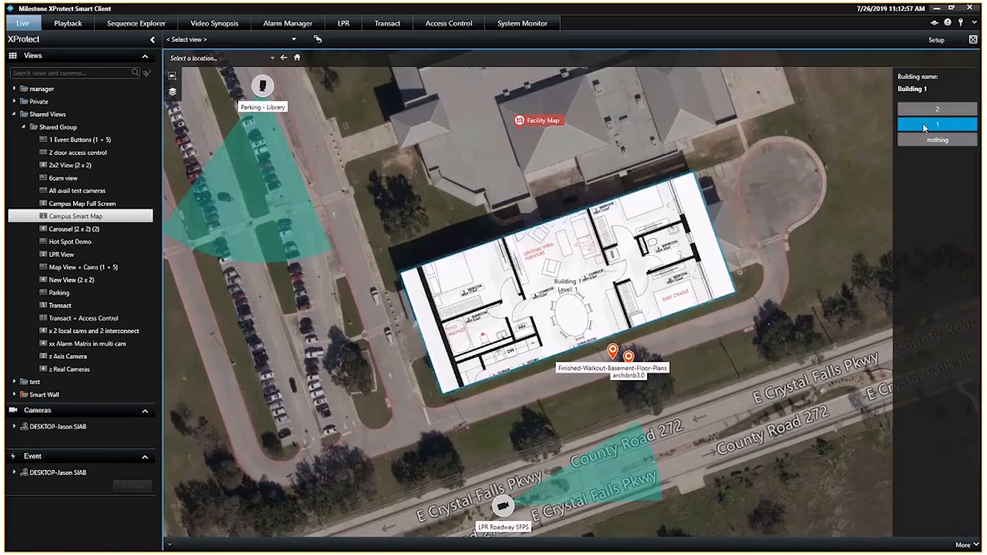
click(924, 139)
click(921, 123)
click(924, 110)
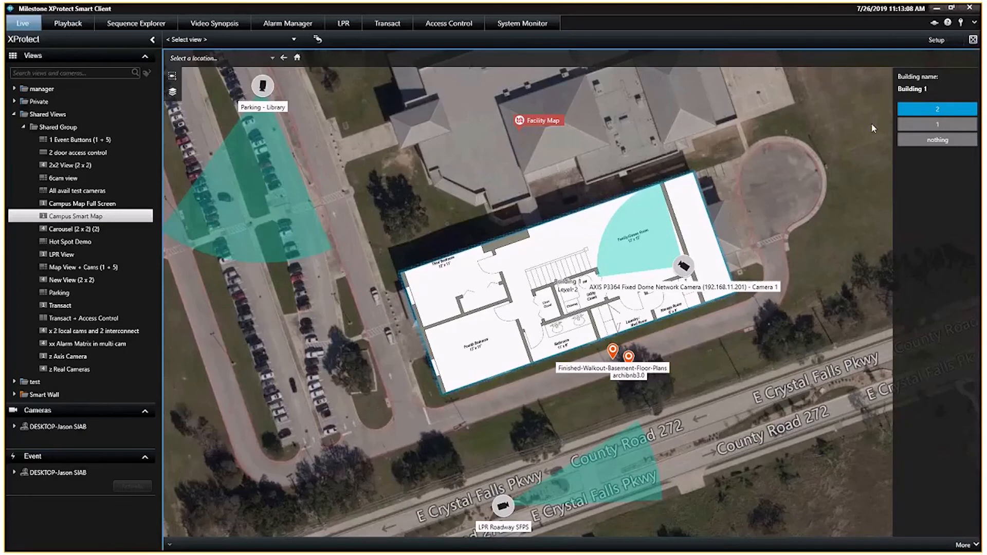
Enter setup mode and delete Building 1 together with its levels and custom overlays
click(936, 41)
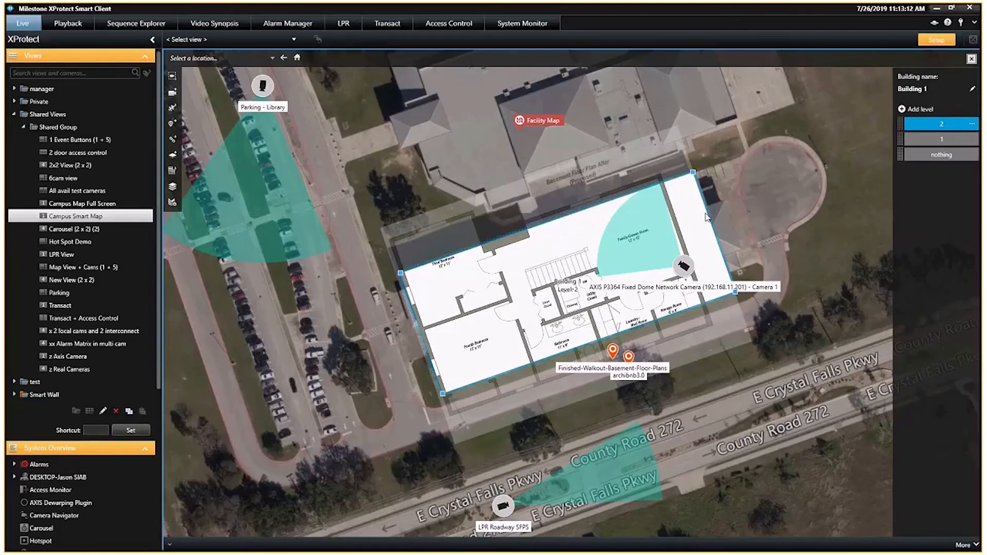
right_click(573, 231)
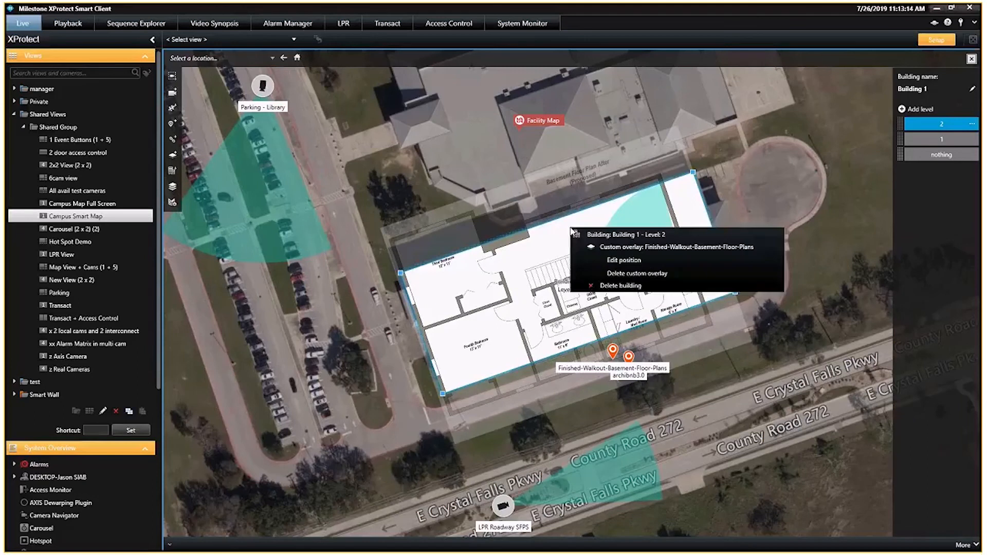
click(599, 287)
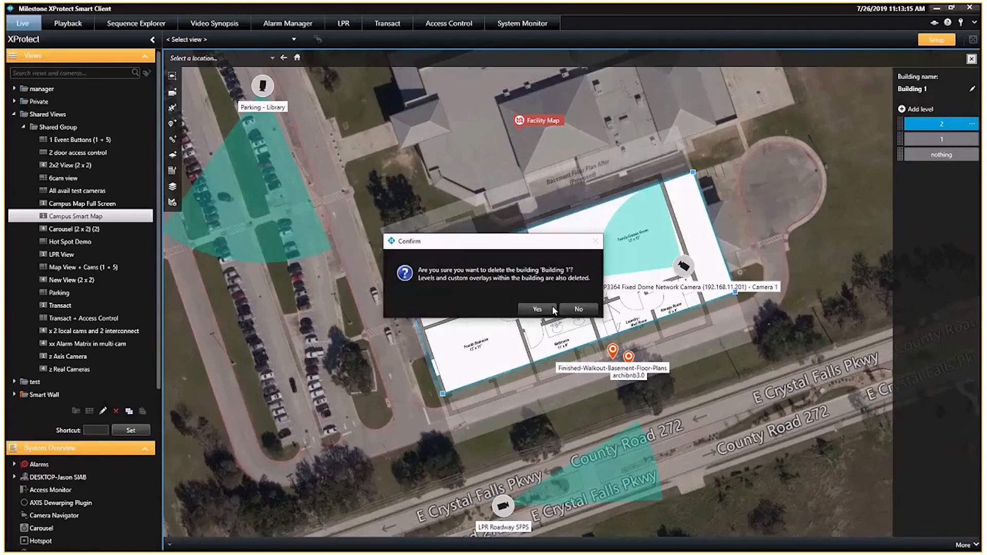
click(553, 310)
Delete the Finished-Walkout-Basement-Floor-Plans and archibnb3.0 locations from the smart map, confirming each deletion
right_click(607, 355)
click(636, 372)
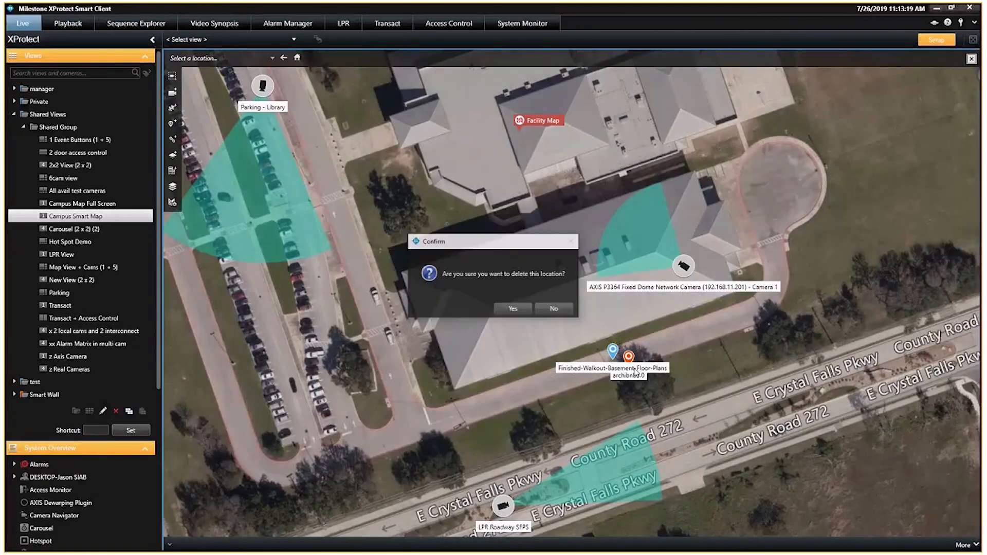
click(512, 309)
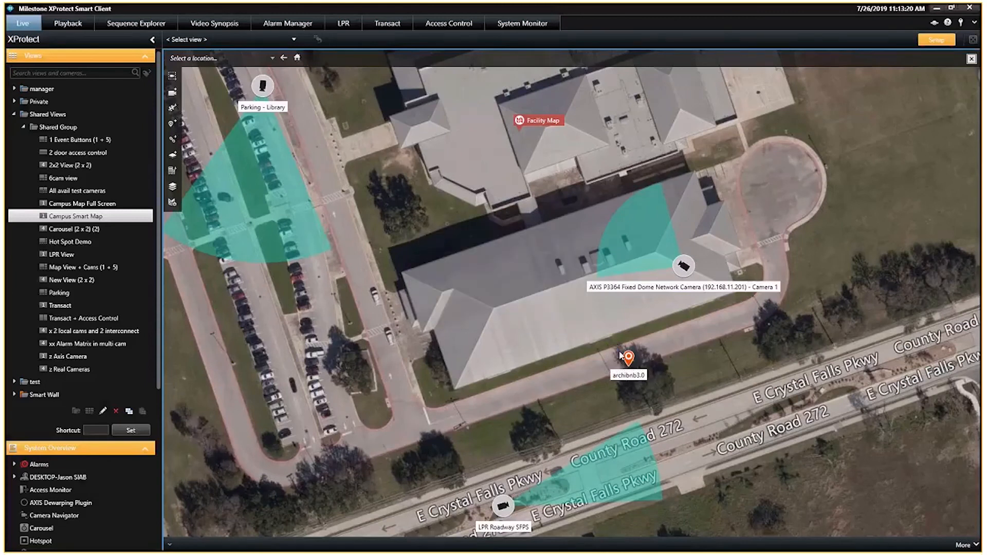
right_click(620, 354)
click(648, 371)
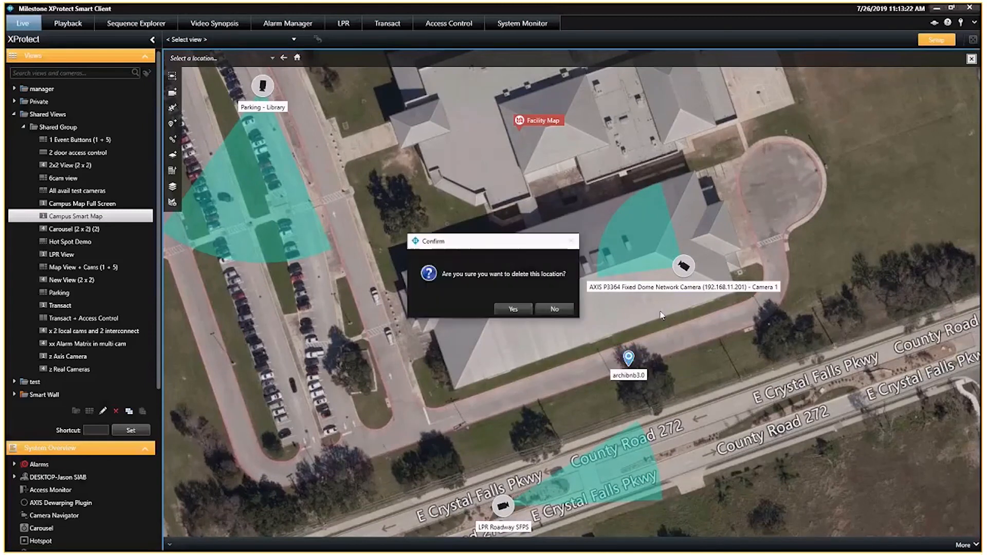
click(517, 304)
Move the AXIS P3364 camera off the building to the grass east of the turnaround, check its context options and leave setup mode
drag(685, 266, 862, 249)
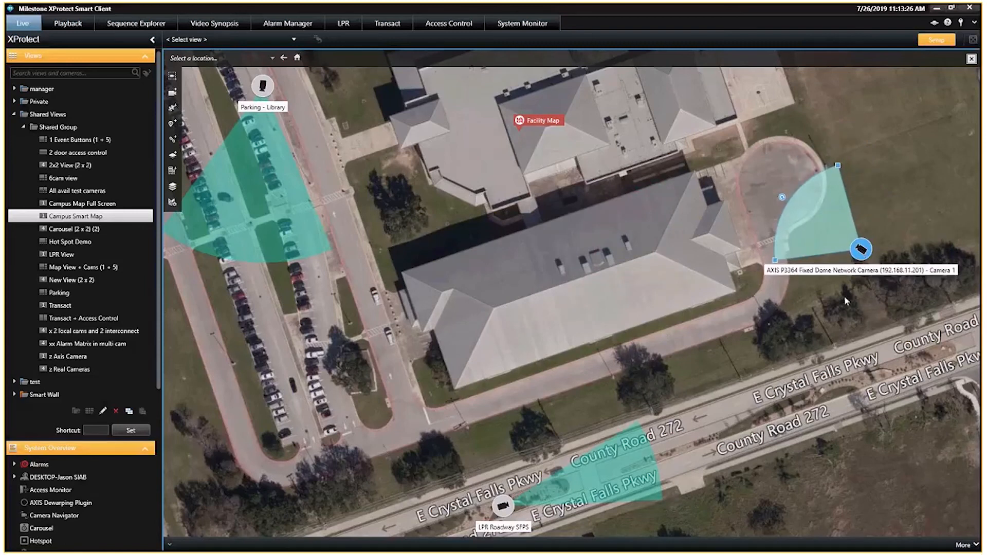
right_click(862, 251)
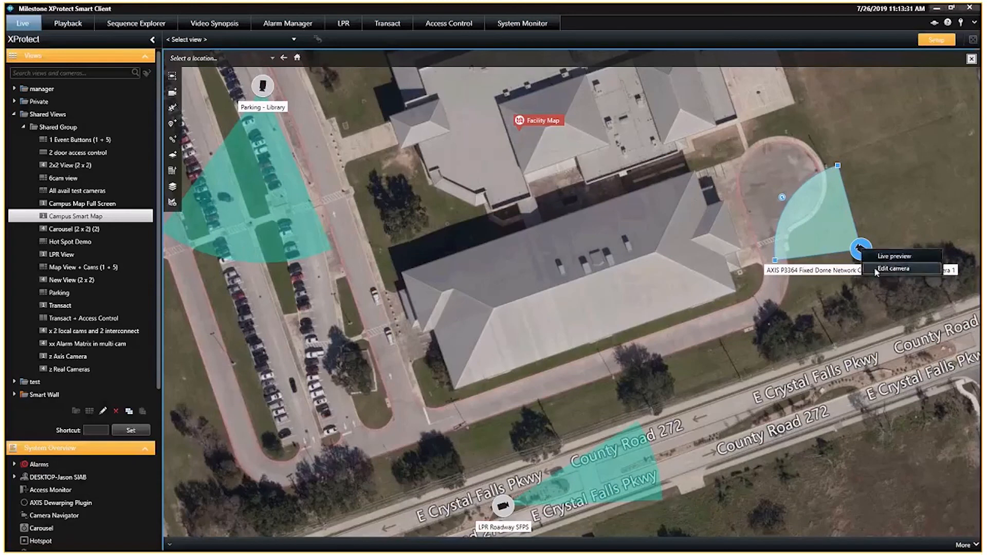
click(870, 264)
click(858, 350)
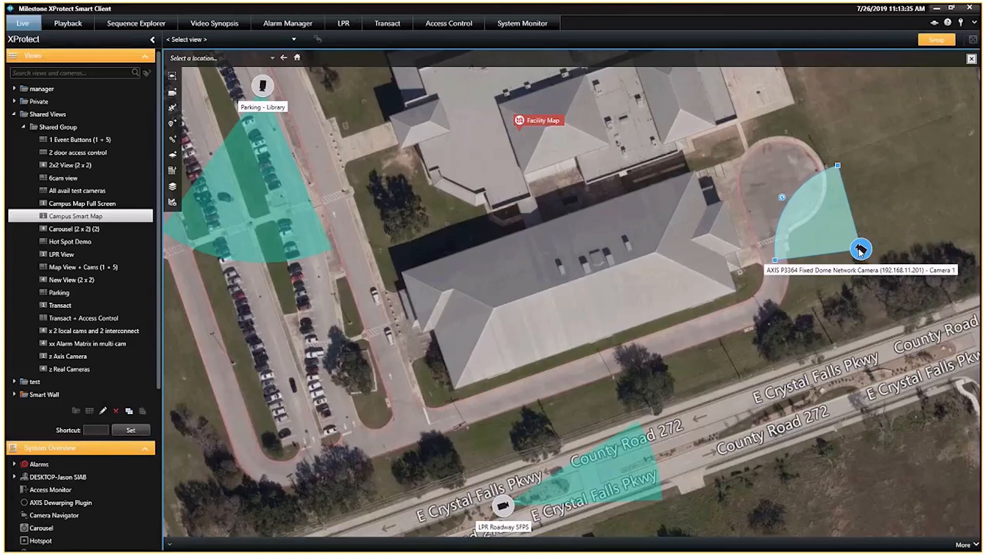
click(936, 39)
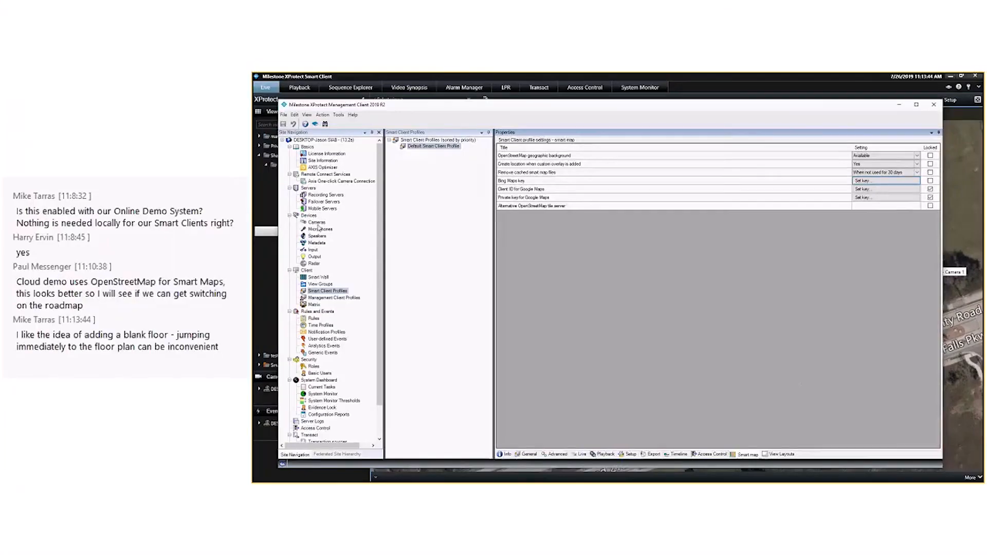
Switch to XProtect Management Client and examine the positioning information of the AXIS P3364 camera under Cameras
click(91, 204)
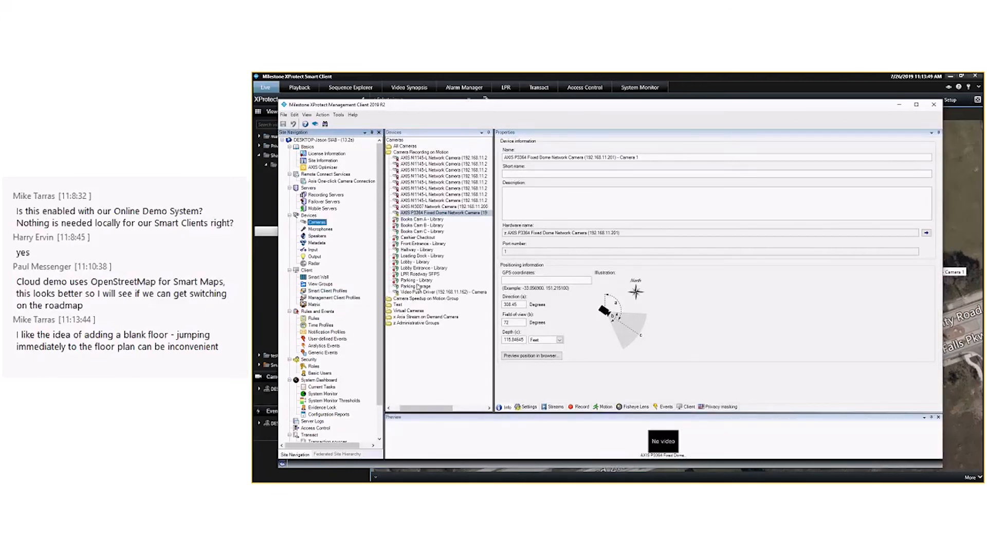
click(407, 220)
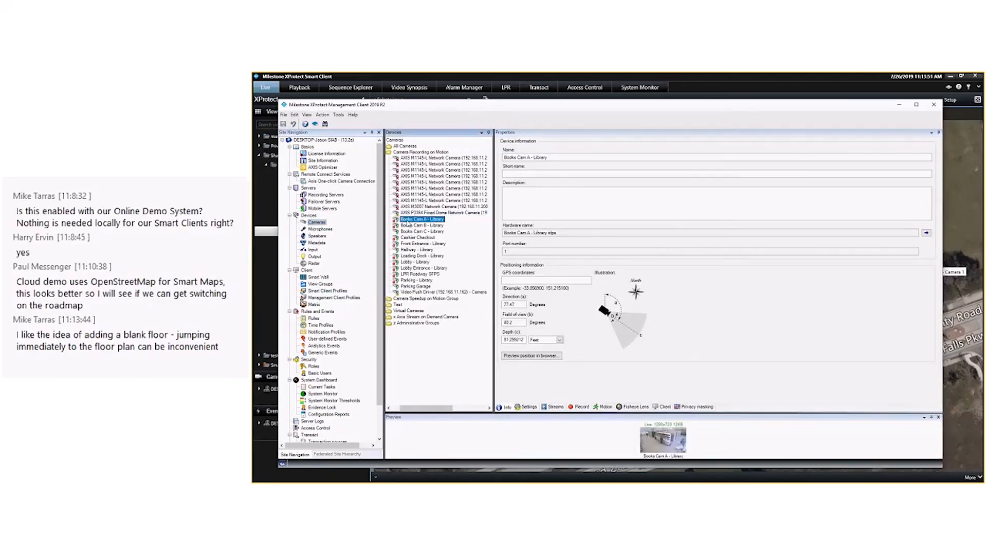
click(410, 214)
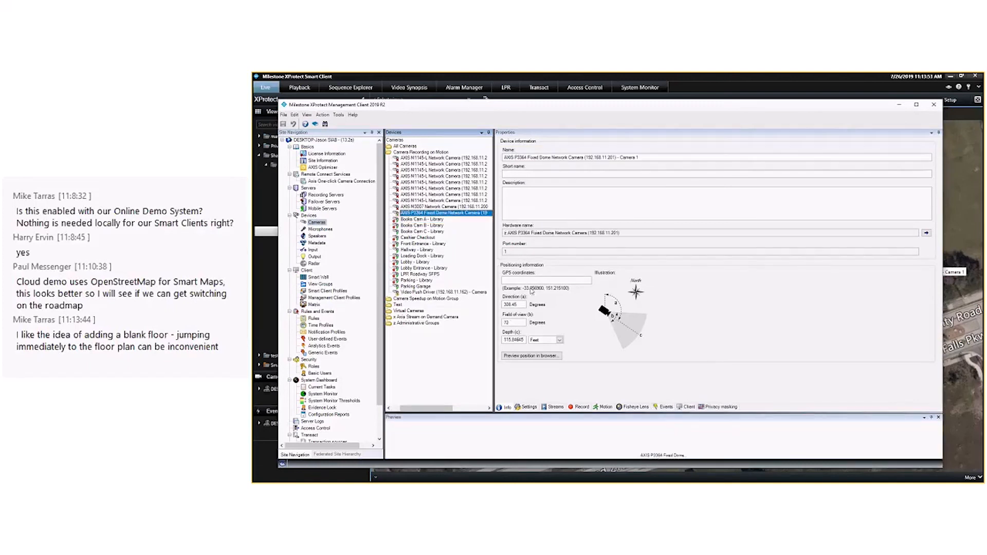
Refresh the camera list and clear the GPS coordinates of the AXIS P3364 camera in the Camera Recording on Motion group
right_click(455, 350)
click(474, 414)
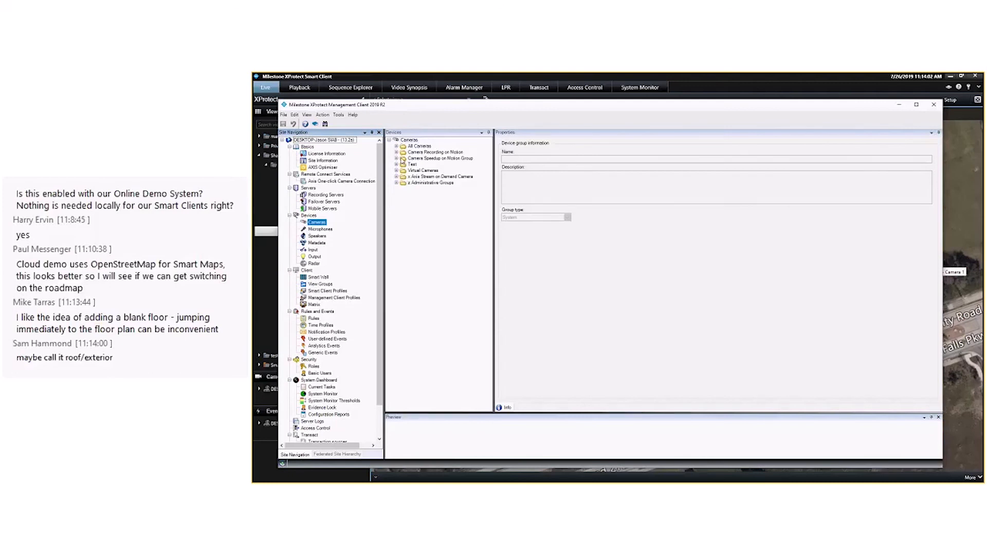
click(397, 152)
click(423, 214)
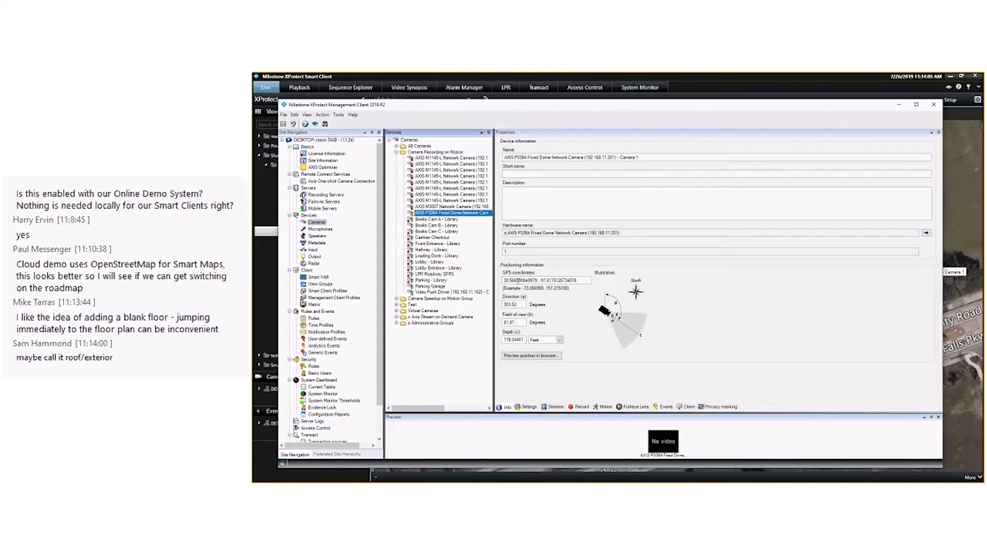
drag(581, 280, 484, 284)
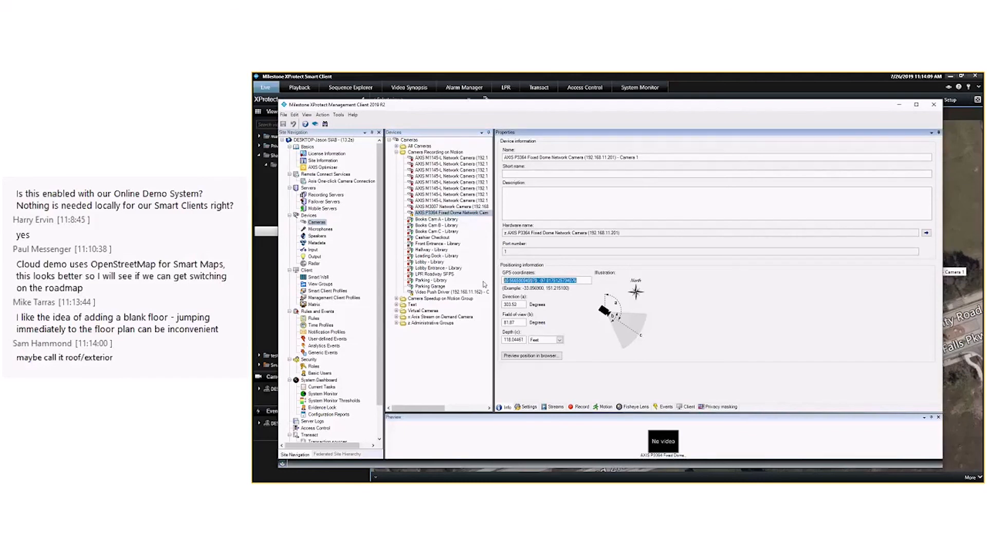
key(BackSpace)
Return to XProtect Smart Client and examine the Campus Smart Map around the building for the AXIS P3364 camera
click(863, 97)
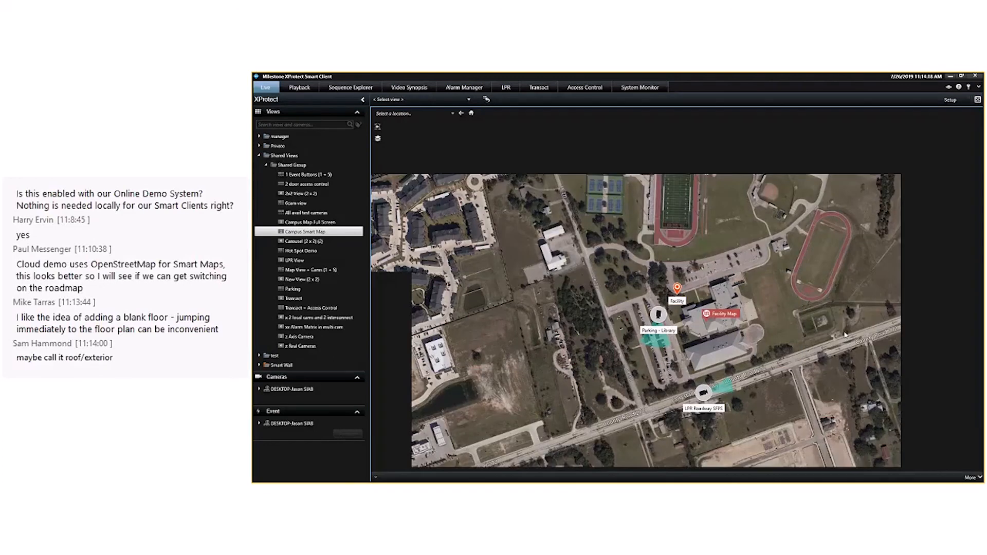
scroll(750, 366, up, 2)
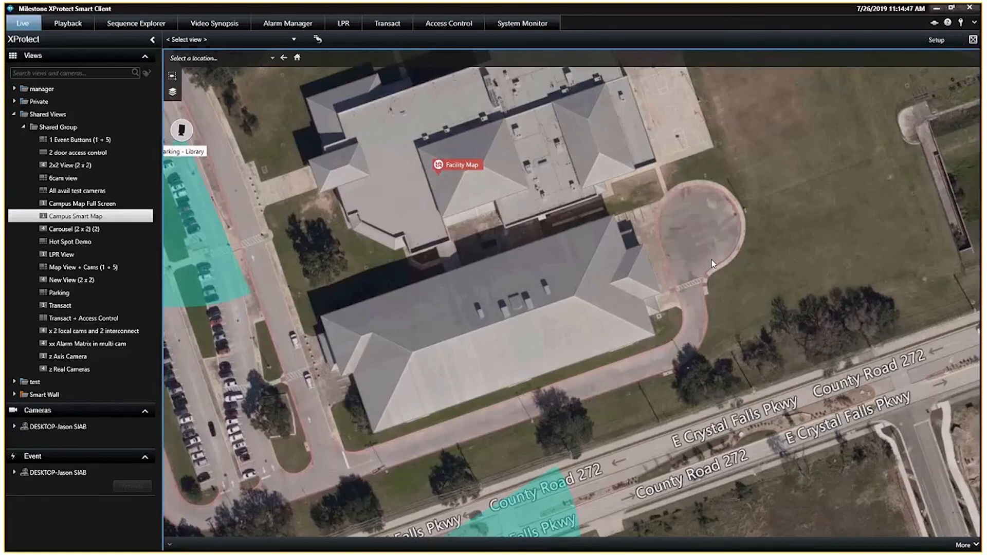
scroll(784, 264, down, 2)
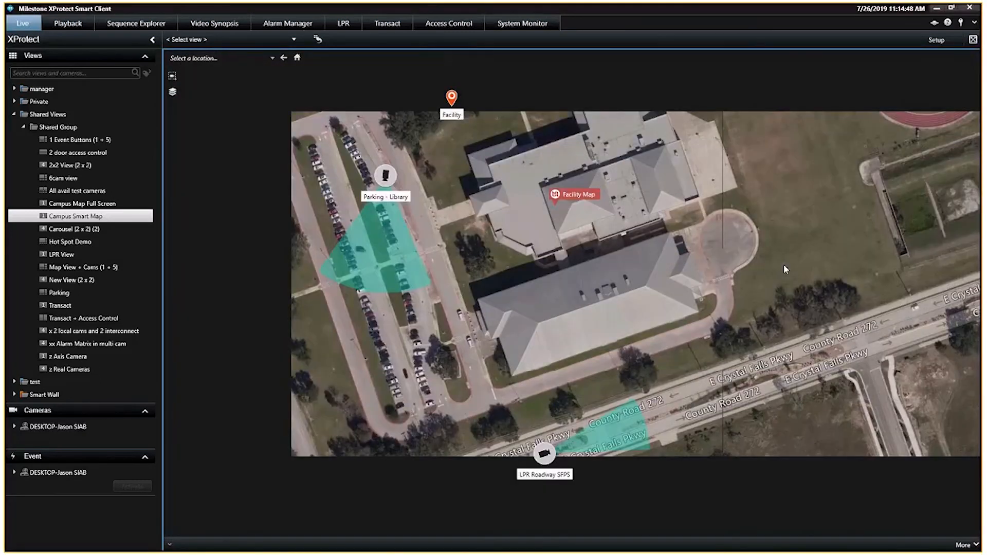
scroll(783, 264, down, 1)
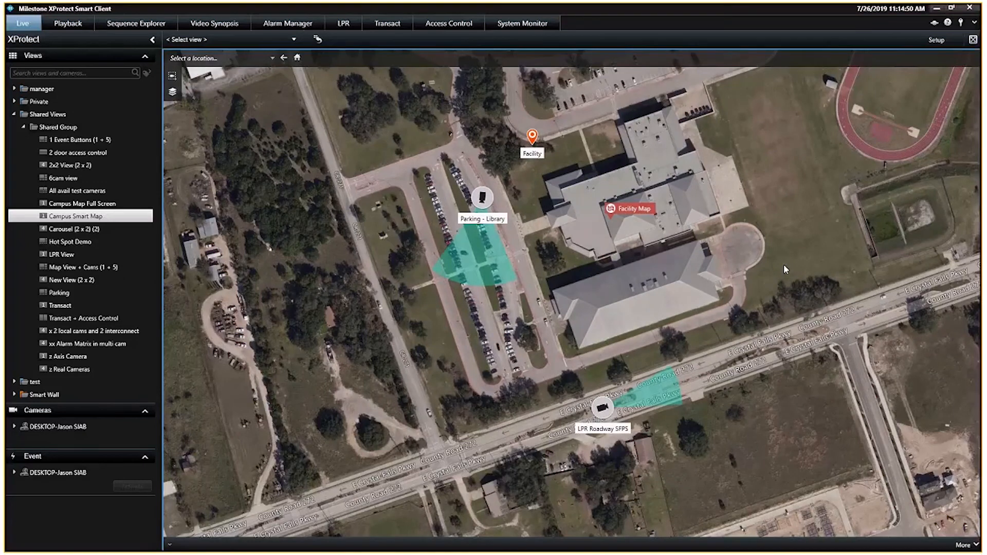